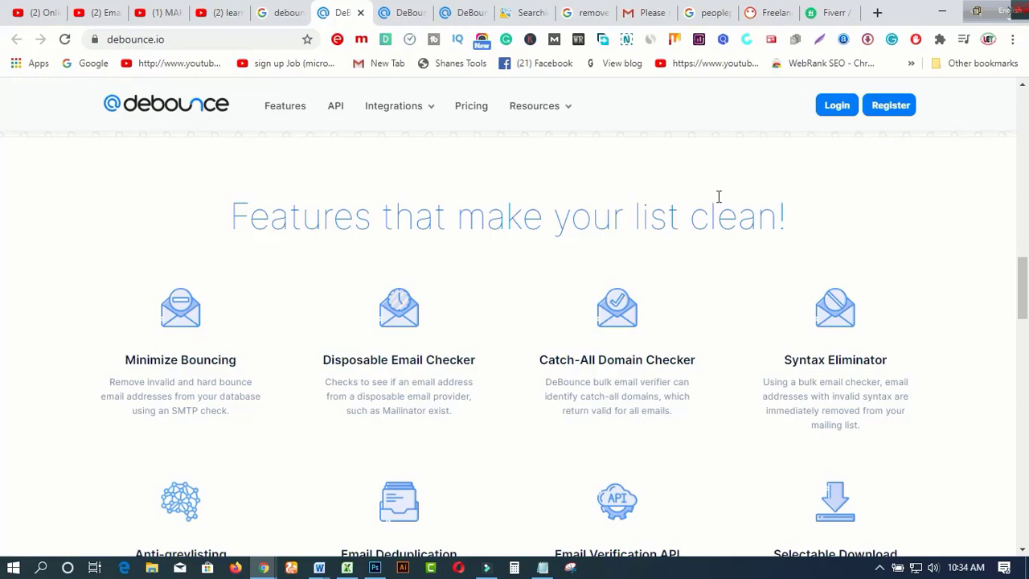
pyautogui.click(531, 21)
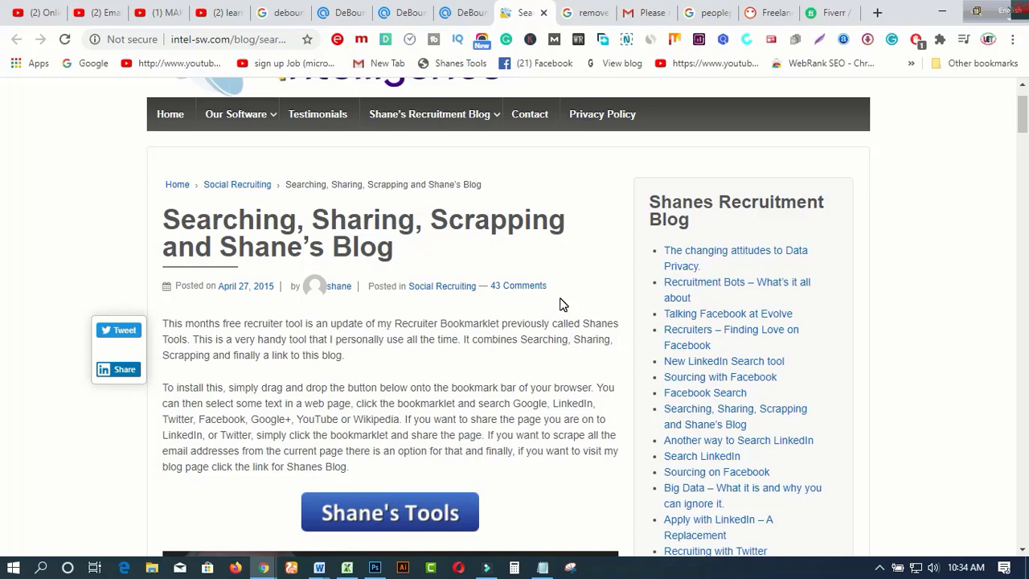
pyautogui.scroll(1, 562, 304)
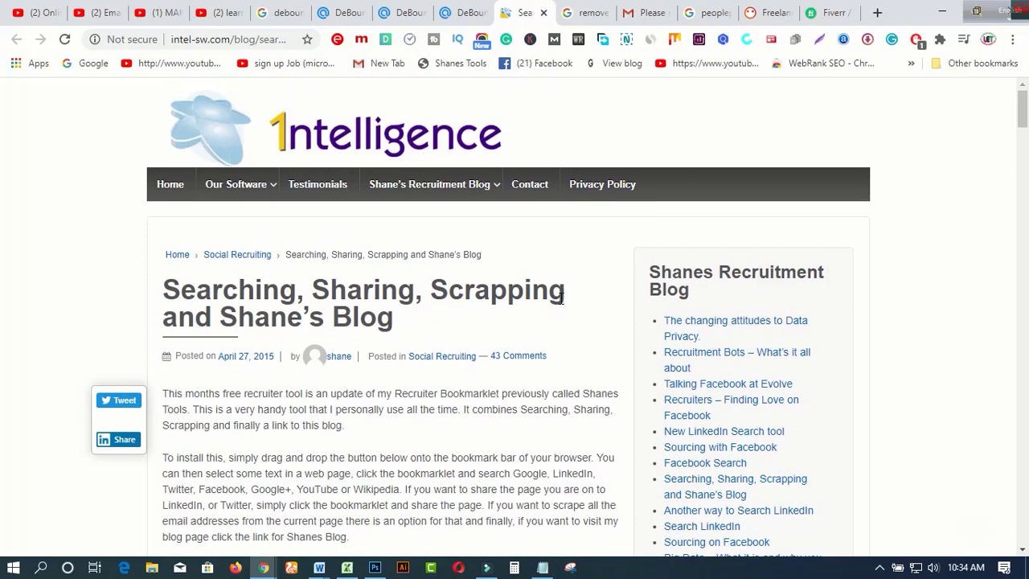
pyautogui.scroll(-2, 562, 302)
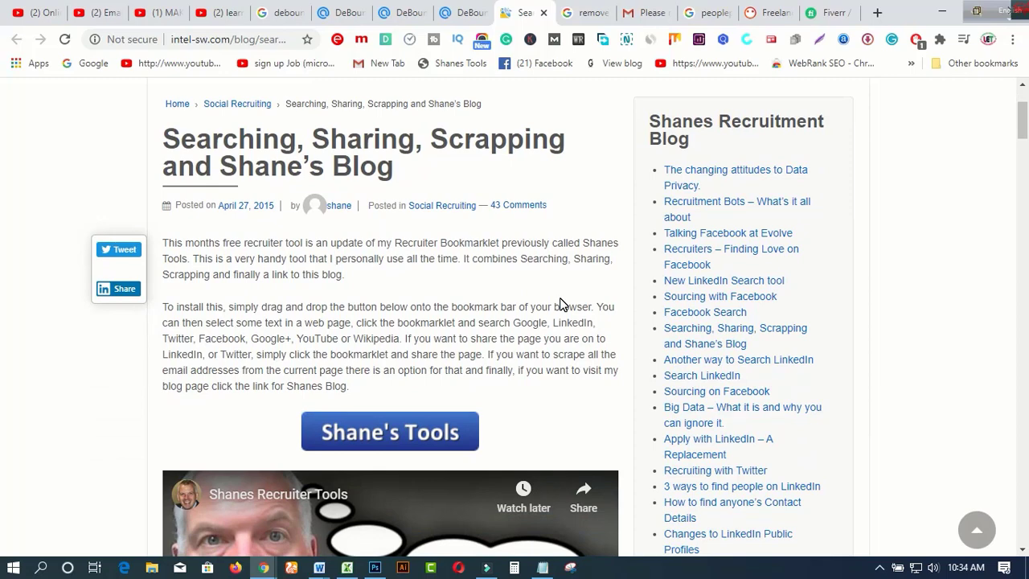
pyautogui.click(346, 13)
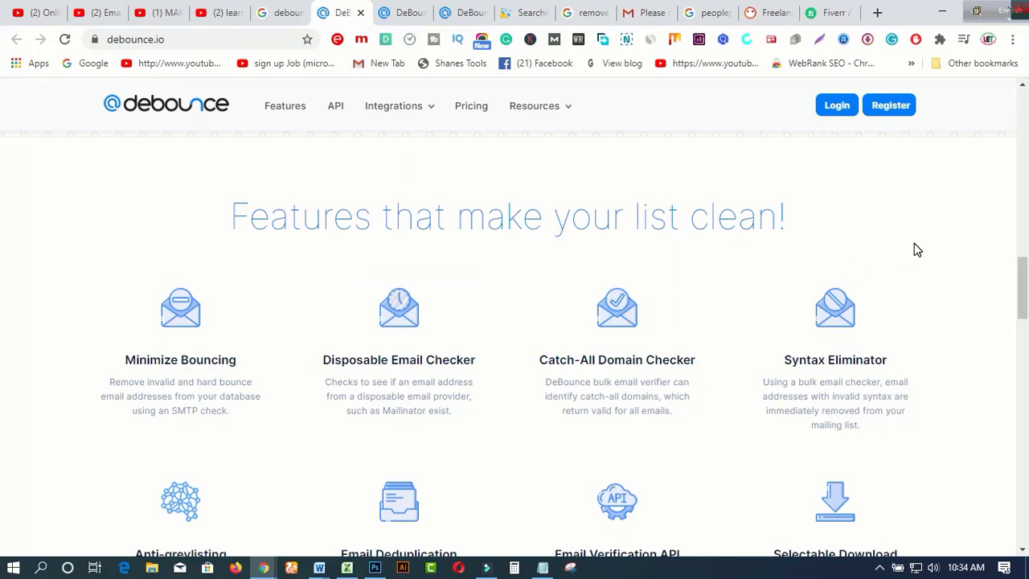
# Step: Browse the debounce.io homepage to the footer, then return to the 'Test your Email and See How it Works.' section
pyautogui.scroll(-1, 914, 244)
pyautogui.scroll(-5, 916, 249)
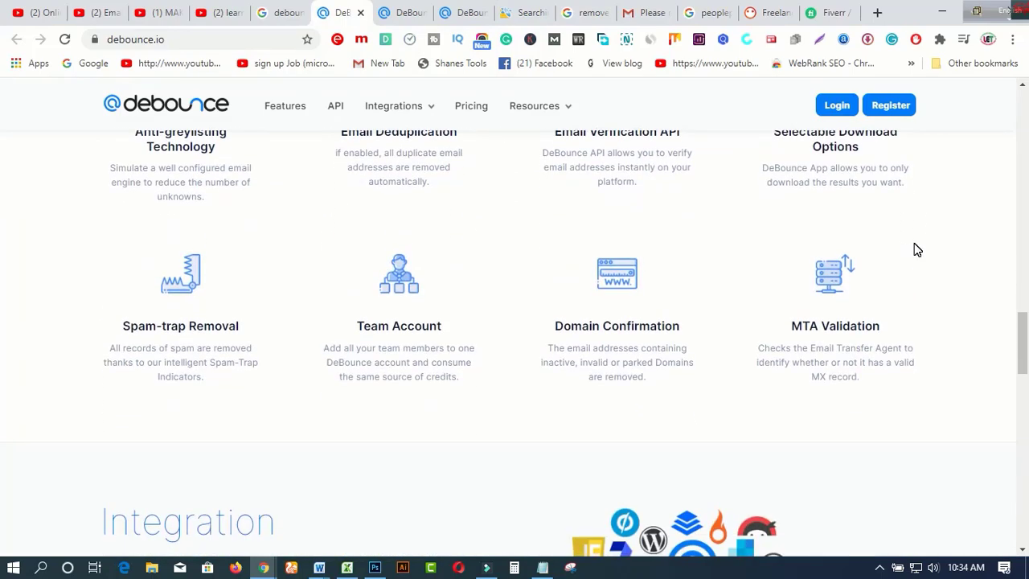
pyautogui.scroll(-6, 914, 249)
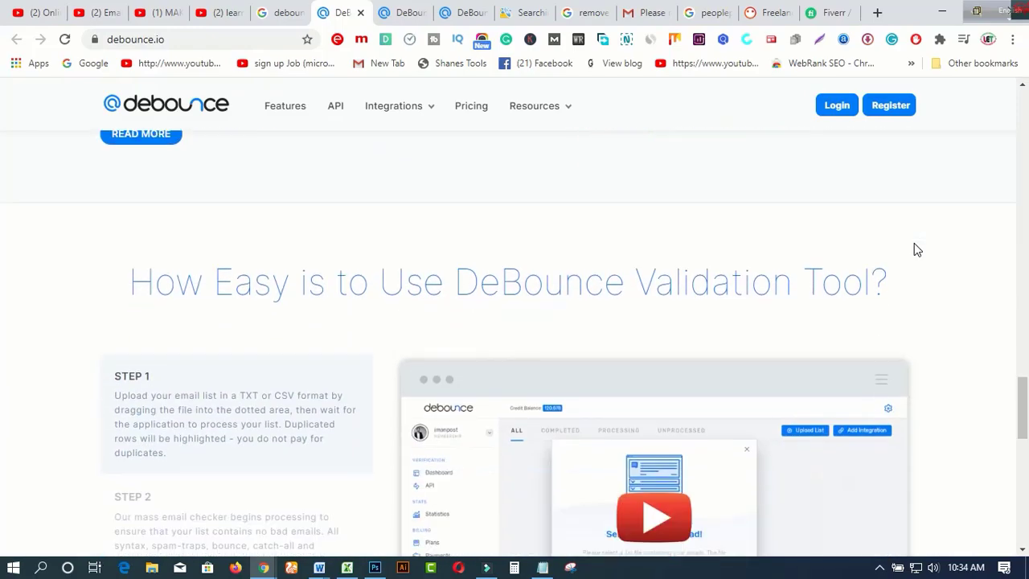
pyautogui.scroll(-6, 913, 249)
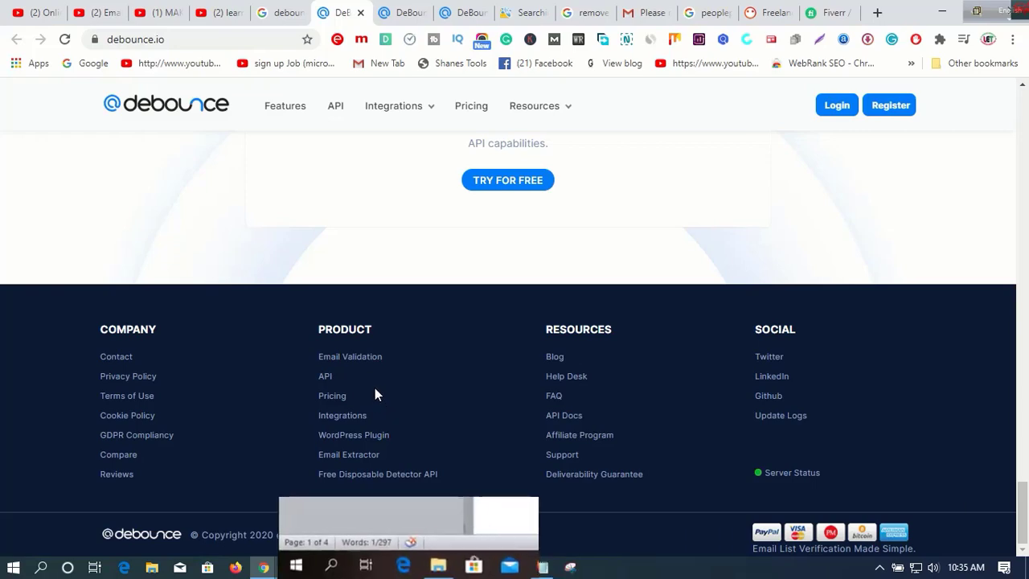
pyautogui.scroll(15, 619, 346)
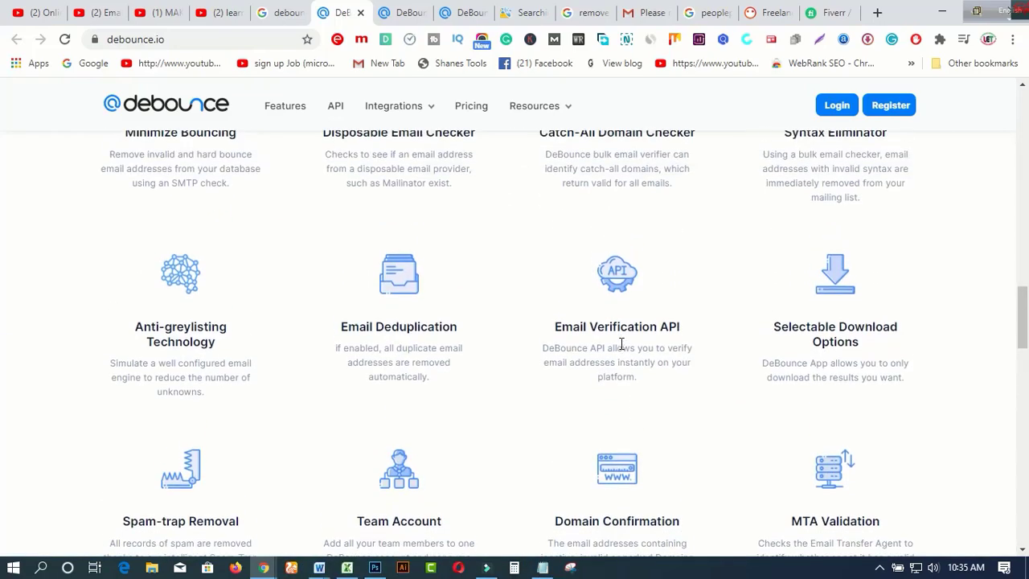
pyautogui.scroll(6, 619, 346)
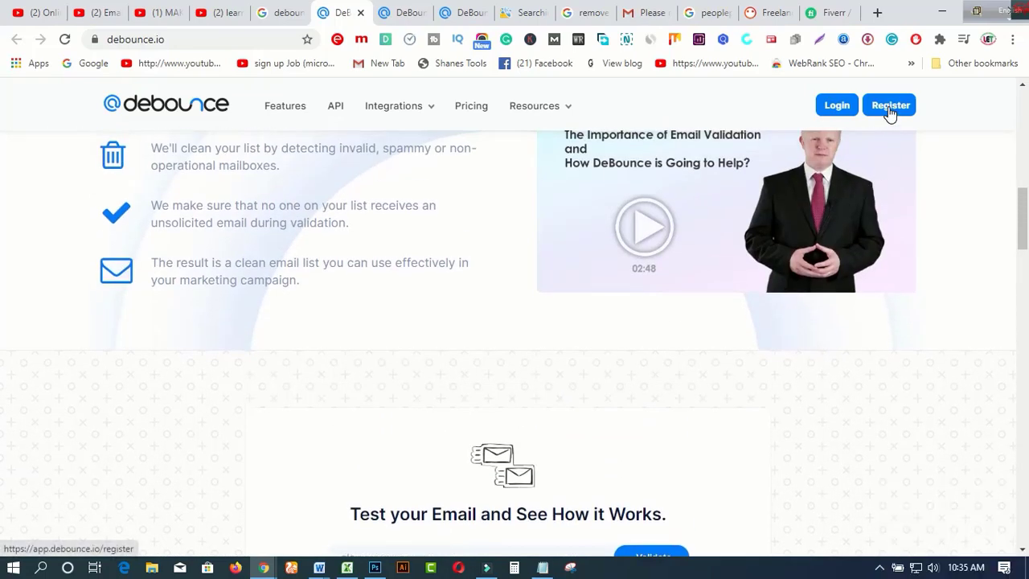
# Step: Register a DeBounce account to reach the empty dashboard, then open the Gmail inbox
pyautogui.click(890, 109)
pyautogui.click(890, 109)
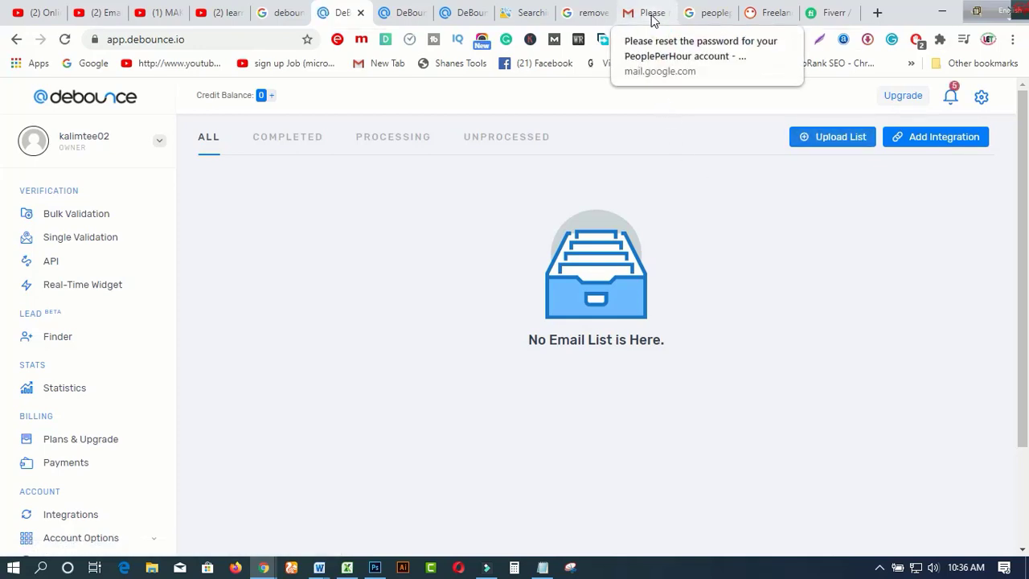
pyautogui.click(652, 18)
pyautogui.click(56, 201)
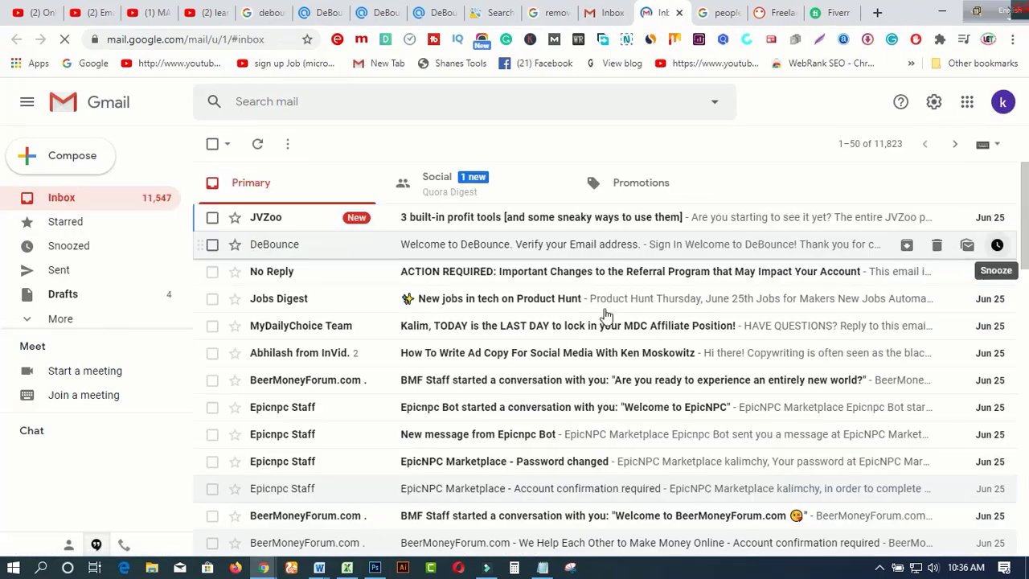
# Step: Read DeBounce's 'Verify your Email address' welcome email down to Confirm Email Address, then return to DeBounce
pyautogui.click(471, 246)
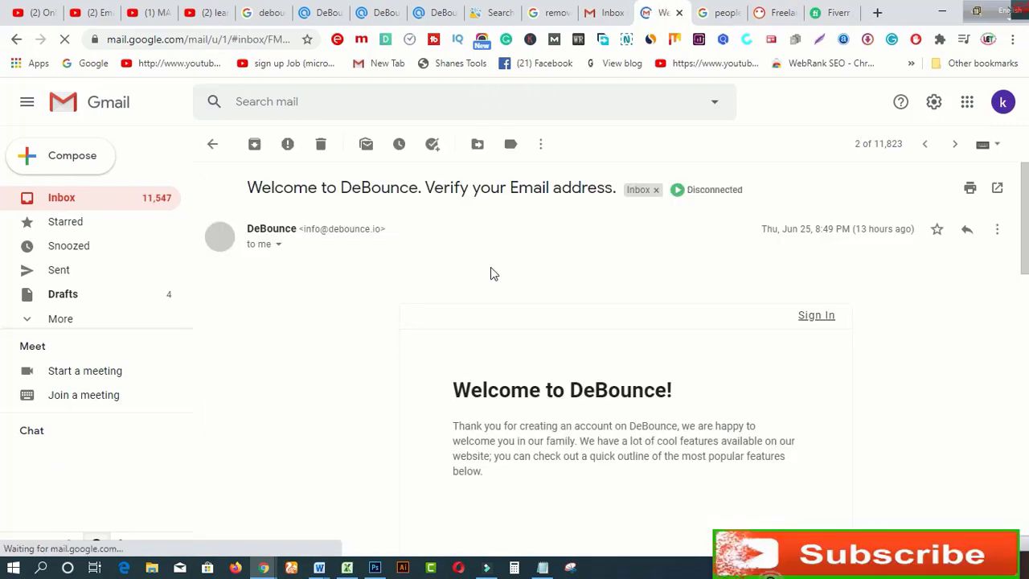
pyautogui.scroll(-1, 652, 368)
pyautogui.scroll(-2, 653, 368)
pyautogui.scroll(-4, 652, 368)
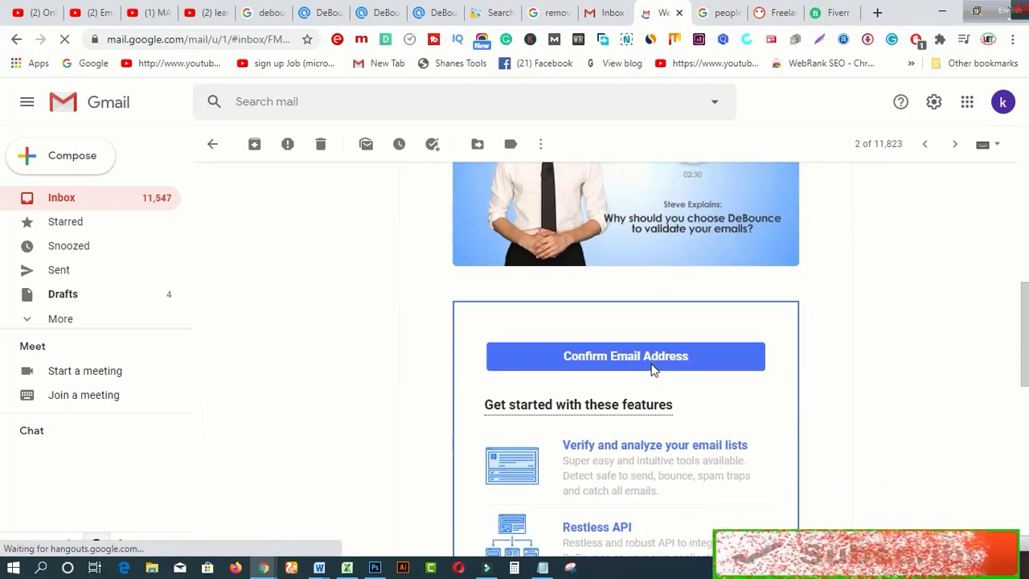
pyautogui.scroll(-1, 653, 369)
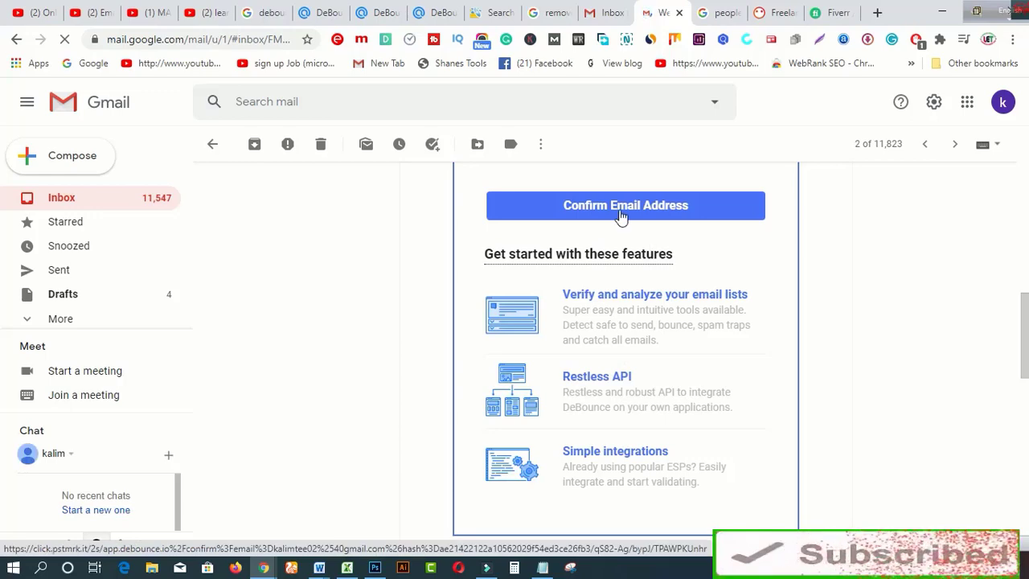
pyautogui.scroll(7, 656, 256)
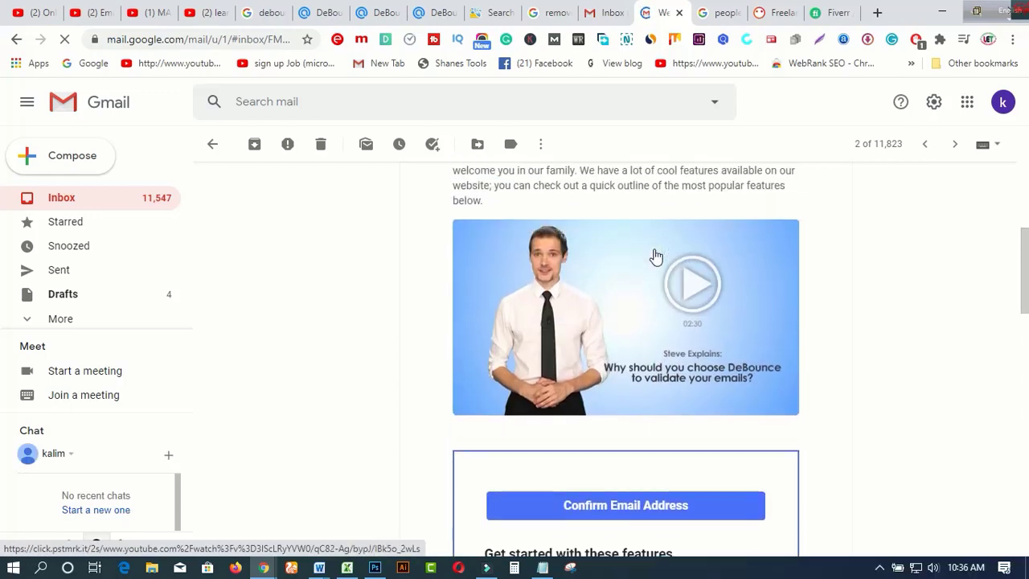
pyautogui.scroll(1, 656, 255)
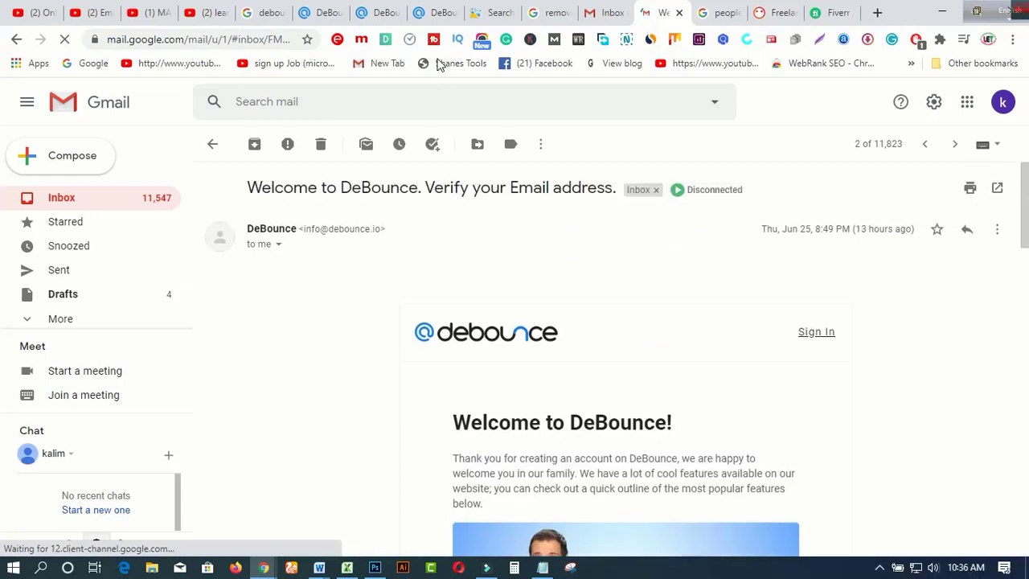
pyautogui.click(327, 19)
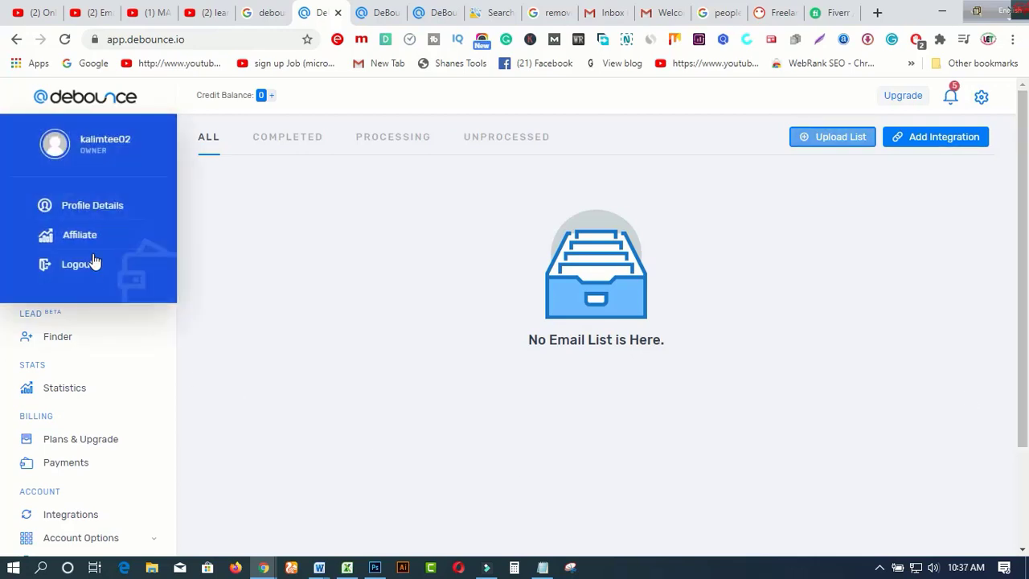
# Step: Look over the empty DeBounce dashboard and go to Single Validation in the sidebar
pyautogui.scroll(-3, 101, 523)
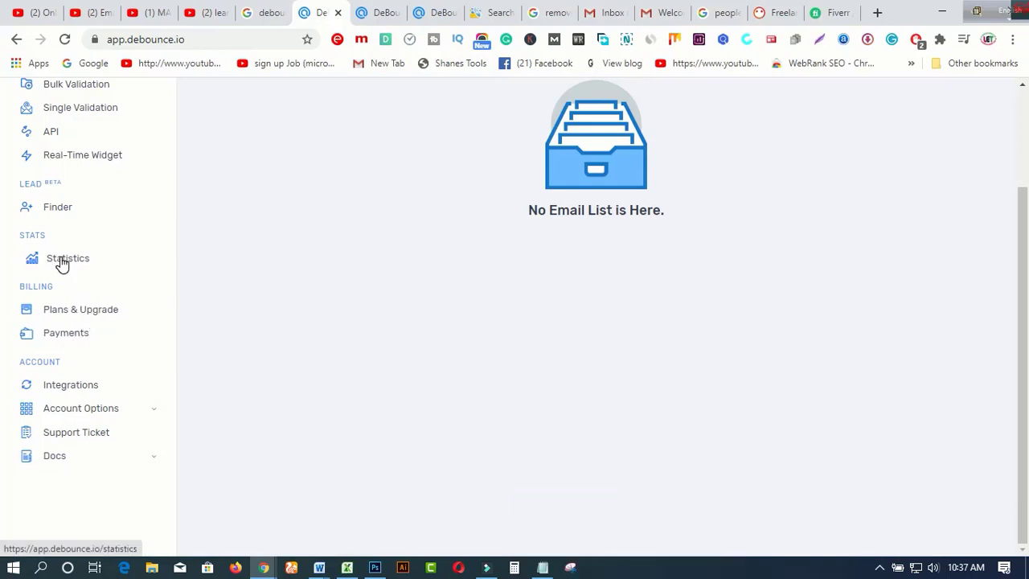
pyautogui.scroll(1, 134, 262)
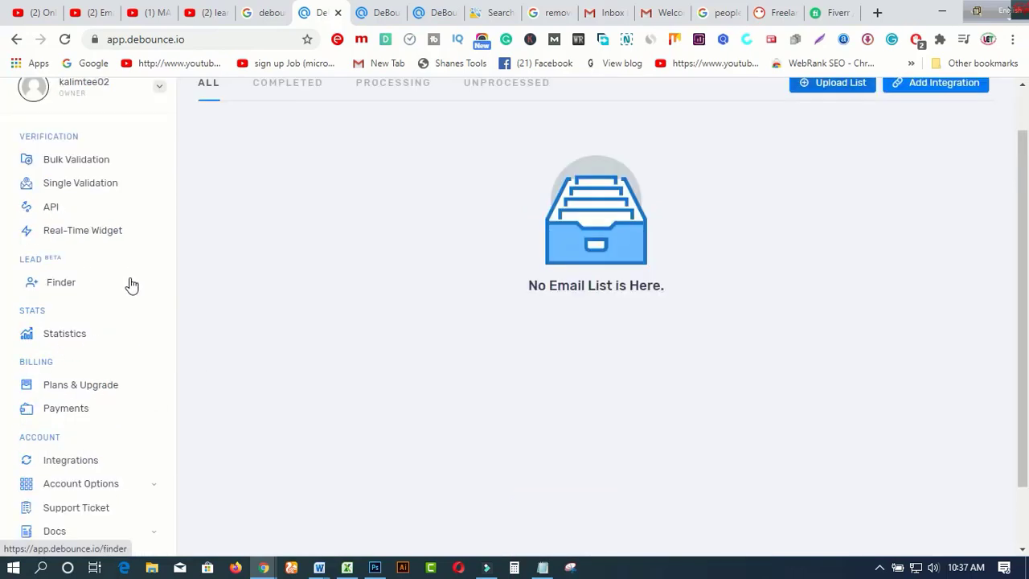
pyautogui.scroll(1, 128, 269)
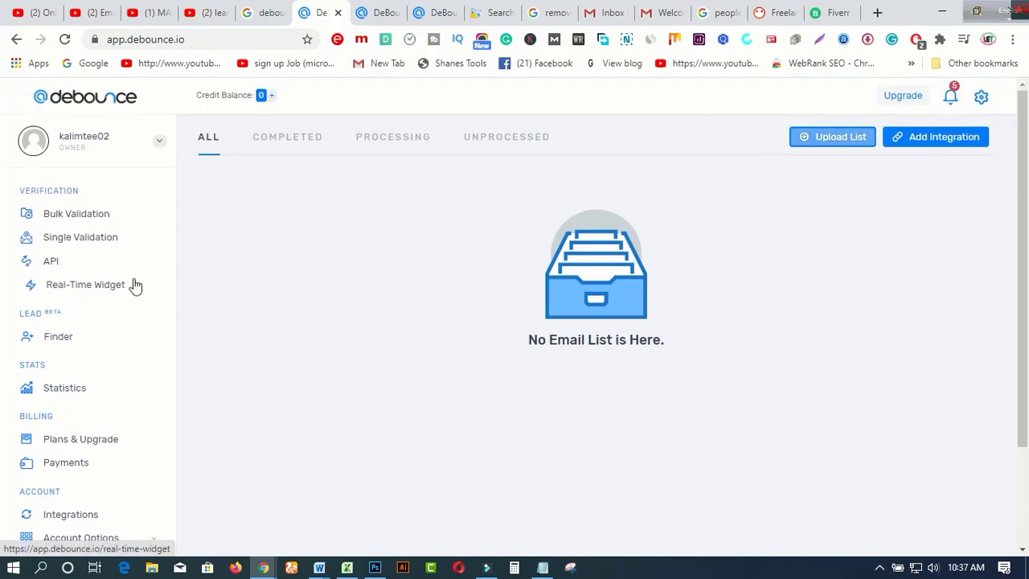
pyautogui.click(95, 247)
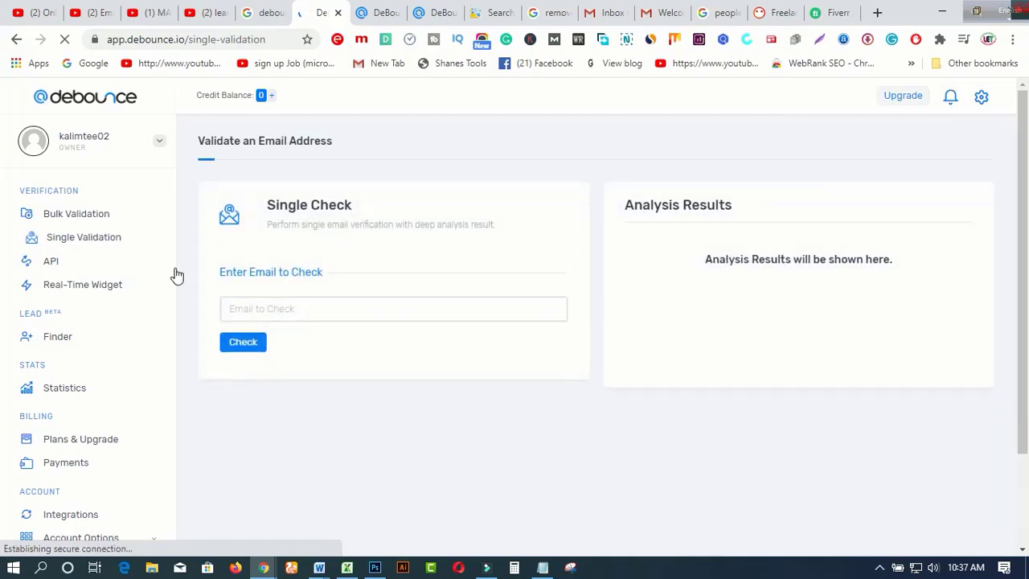
# Step: Enter an email address in Email to Check and run the check, which reports insufficient credits
pyautogui.click(253, 308)
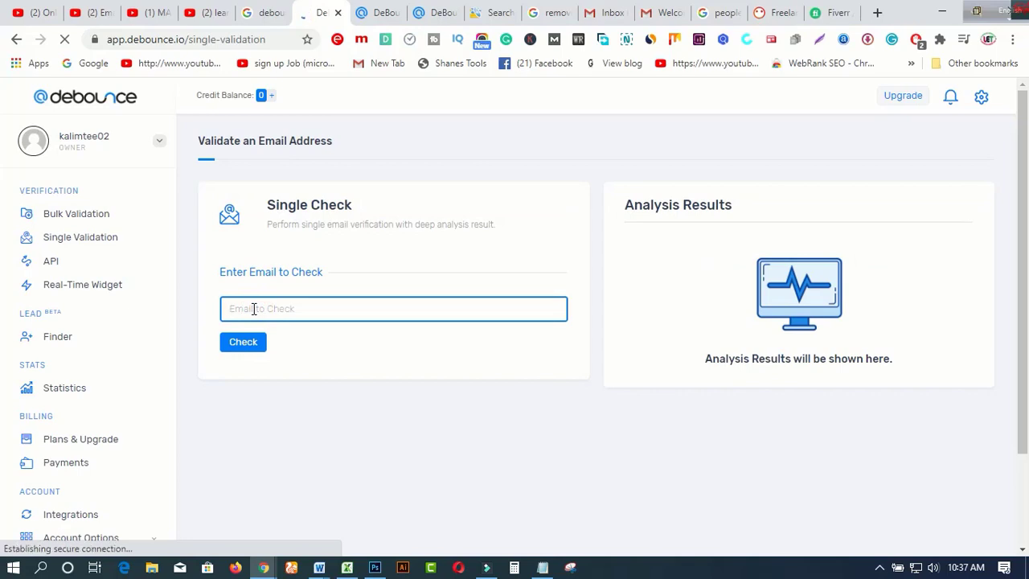
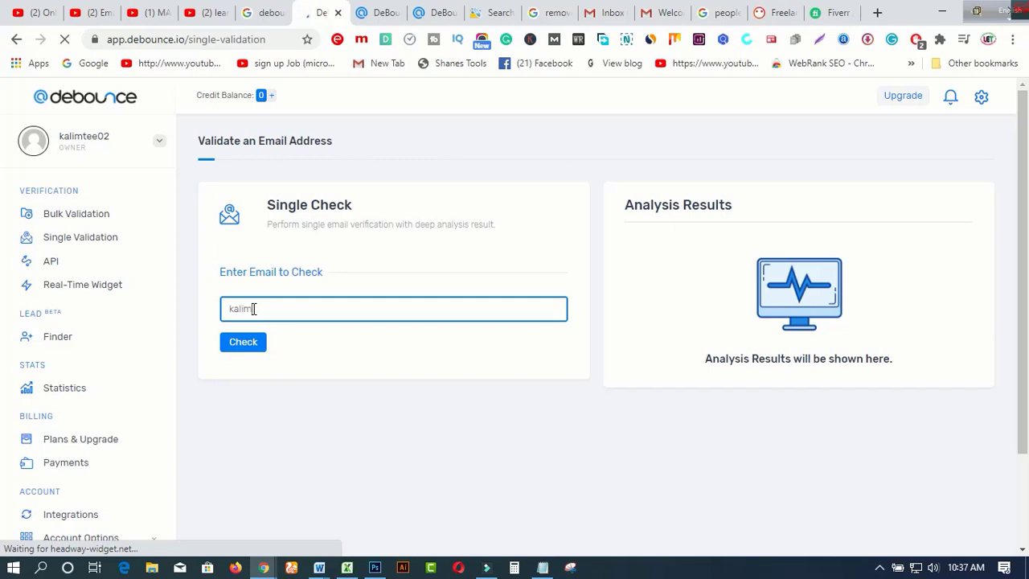
pyautogui.click(242, 342)
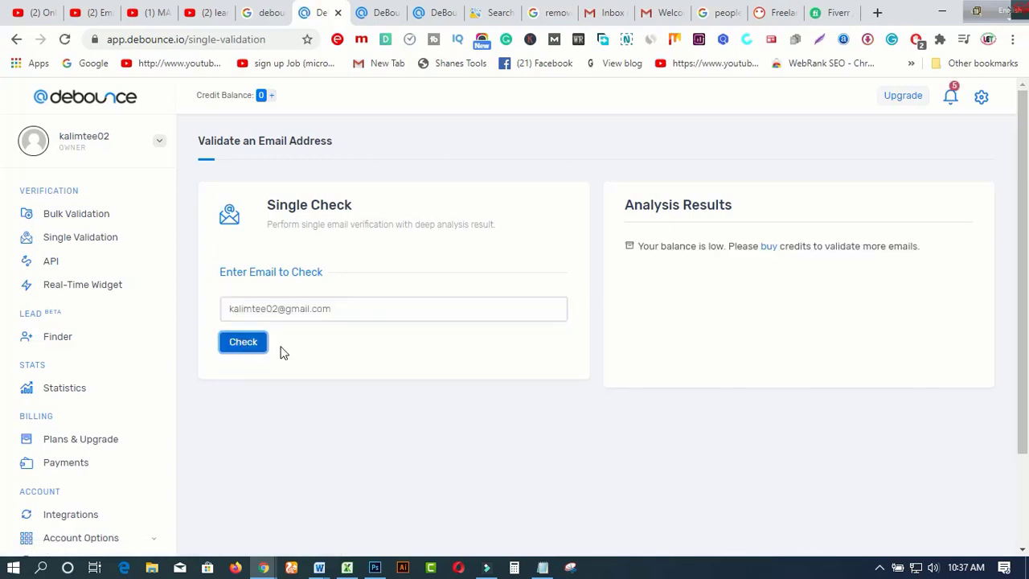
pyautogui.scroll(-1, 474, 347)
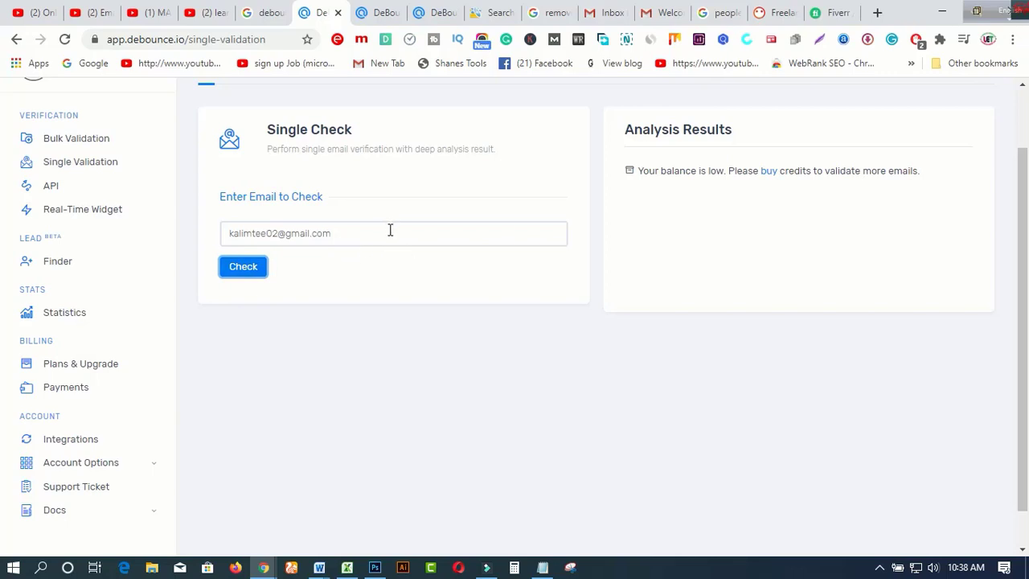
pyautogui.scroll(1, 390, 230)
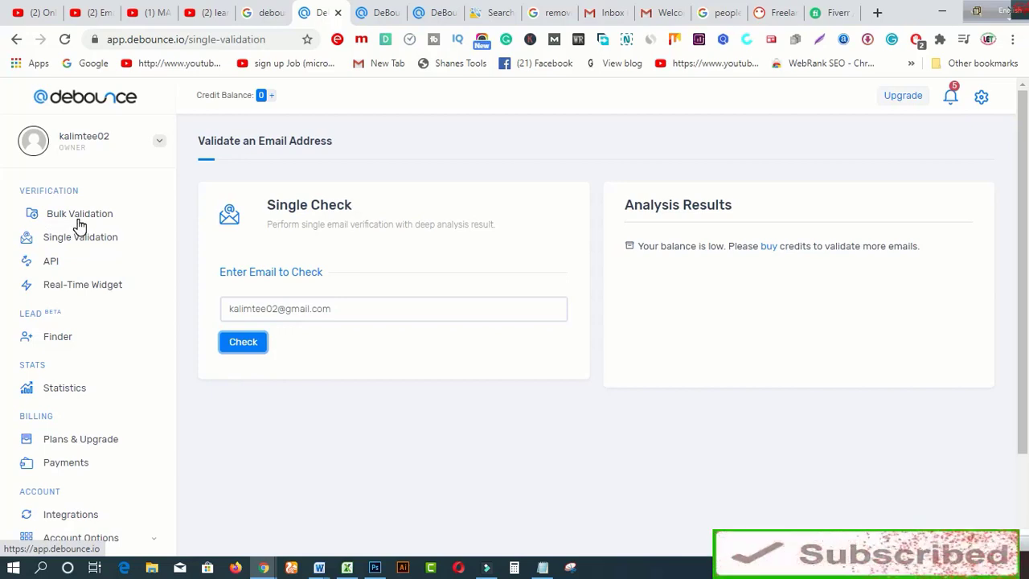
# Step: Open Bulk Validation and bring up the 'Select a file to Upload!' dialog with Upload List
pyautogui.click(72, 221)
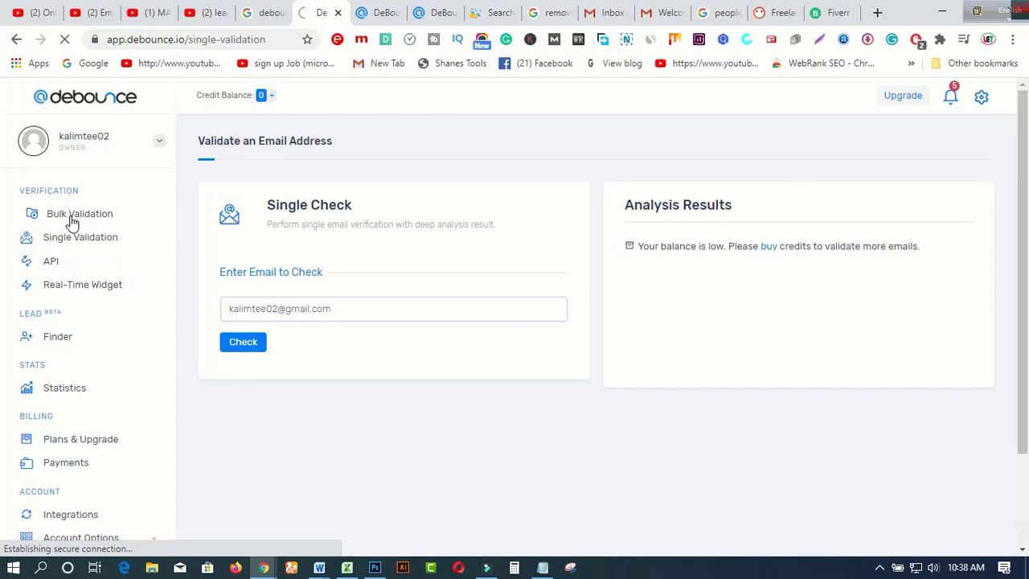
pyautogui.click(843, 137)
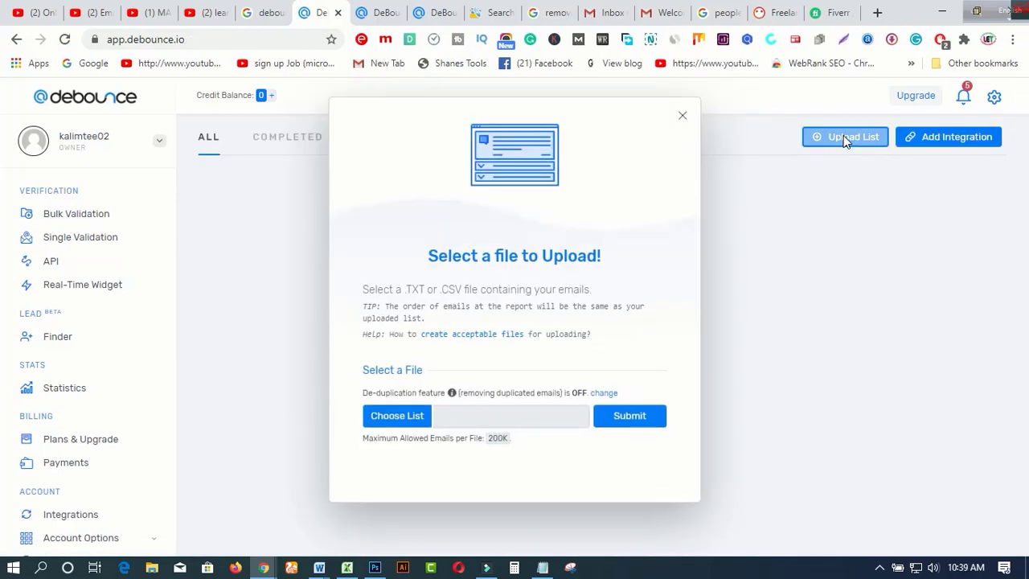
pyautogui.click(840, 143)
# Step: Bring the Word email-list document Document1 forward, maximize it and scroll through the list
pyautogui.moveTo(319, 569)
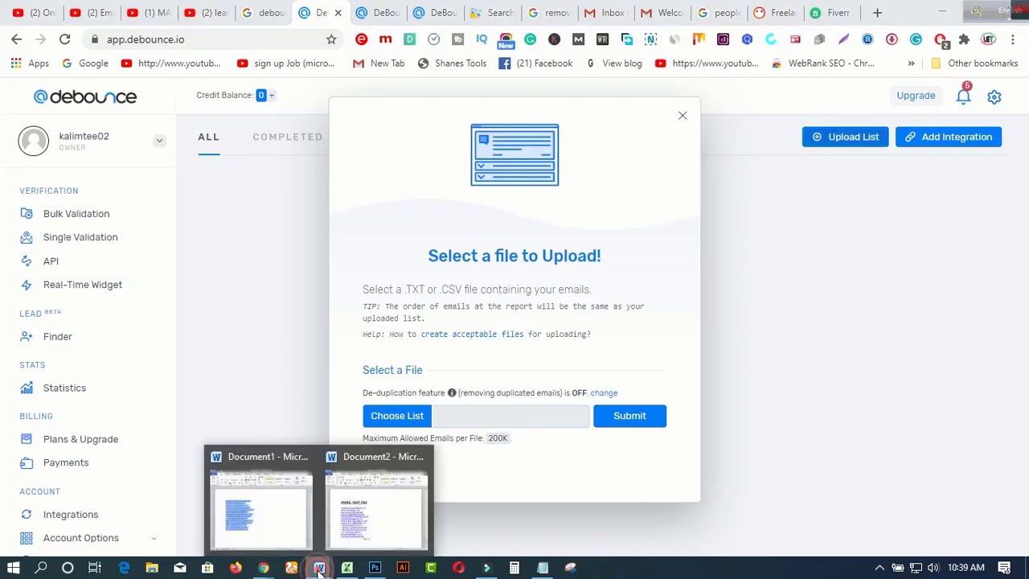
pyautogui.click(289, 520)
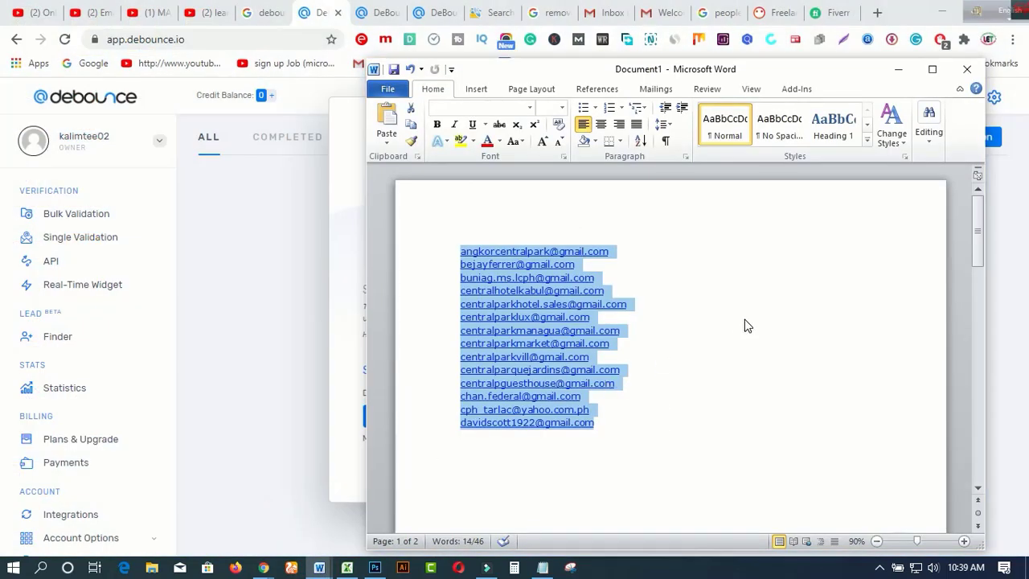
pyautogui.scroll(-10, 745, 322)
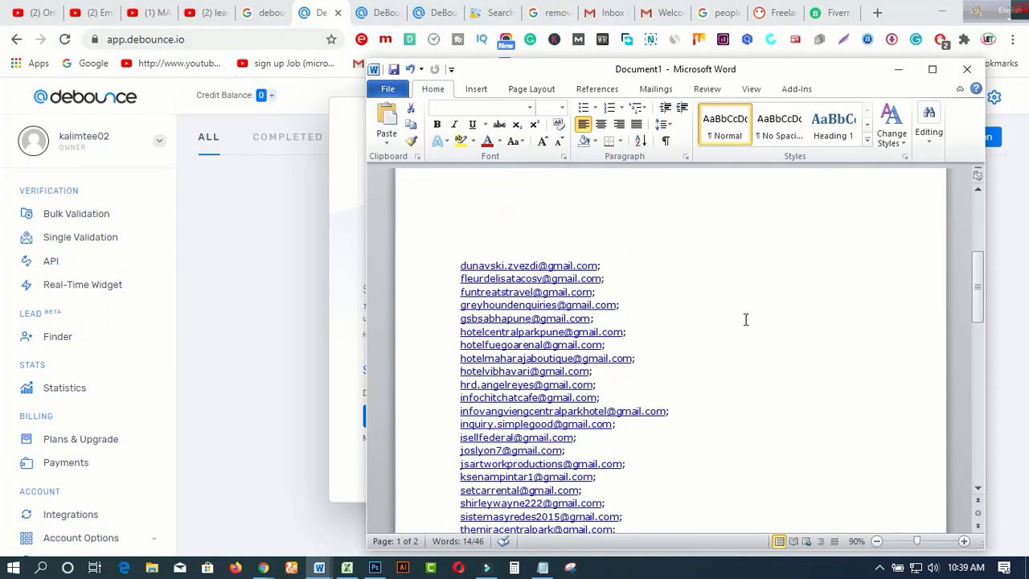
pyautogui.scroll(-1, 745, 319)
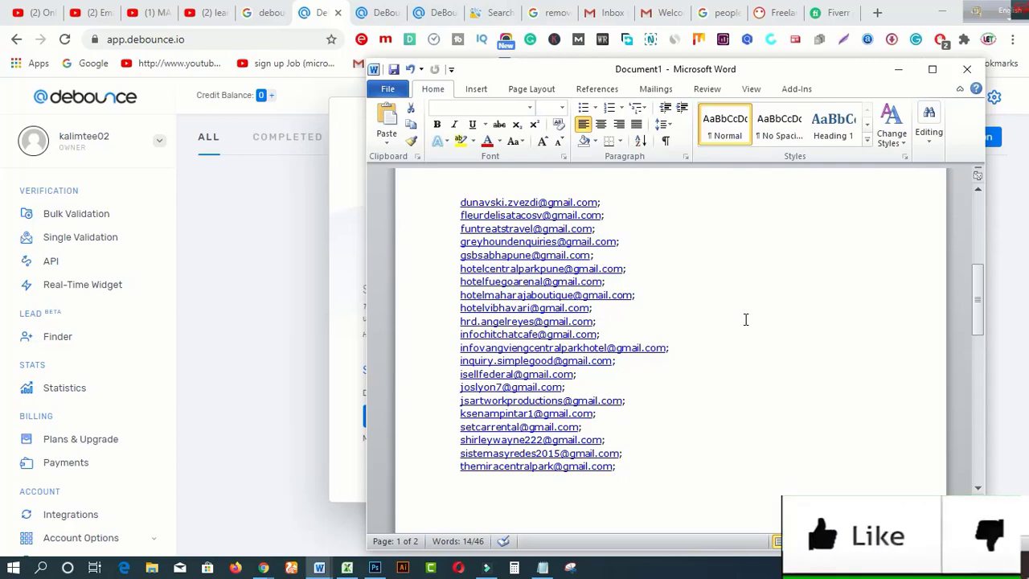
pyautogui.scroll(5, 744, 319)
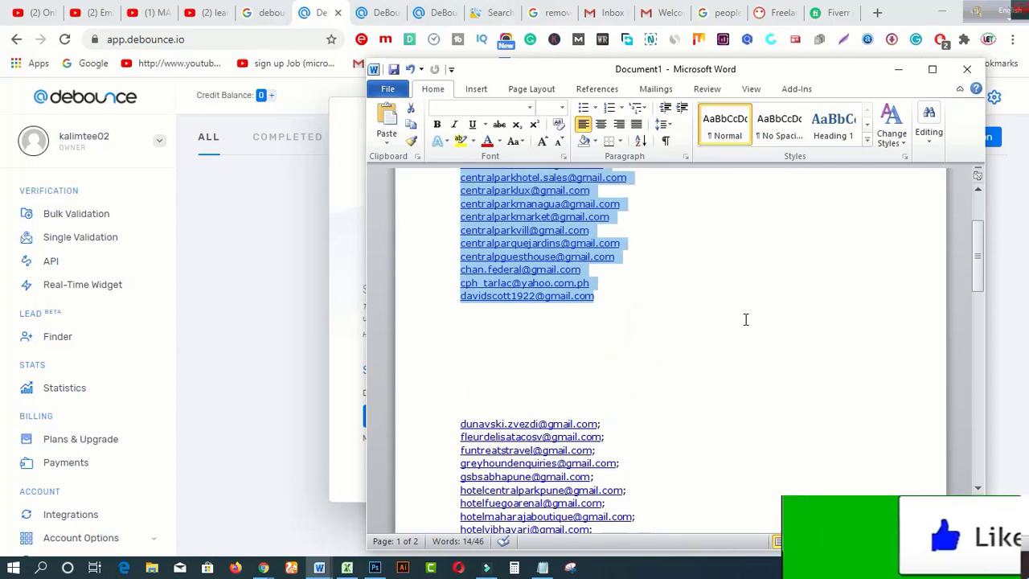
pyautogui.click(934, 71)
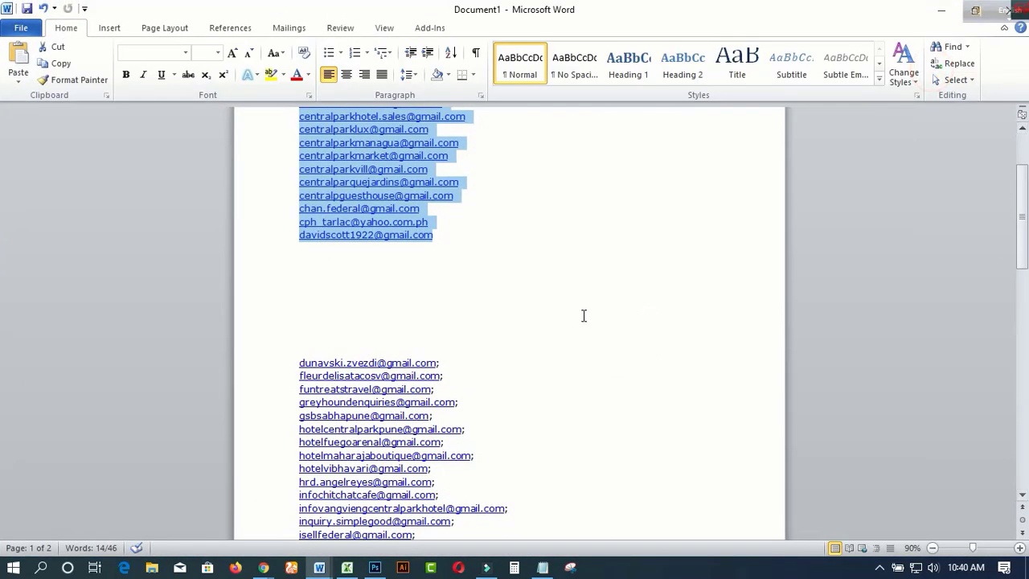
pyautogui.scroll(-12, 584, 315)
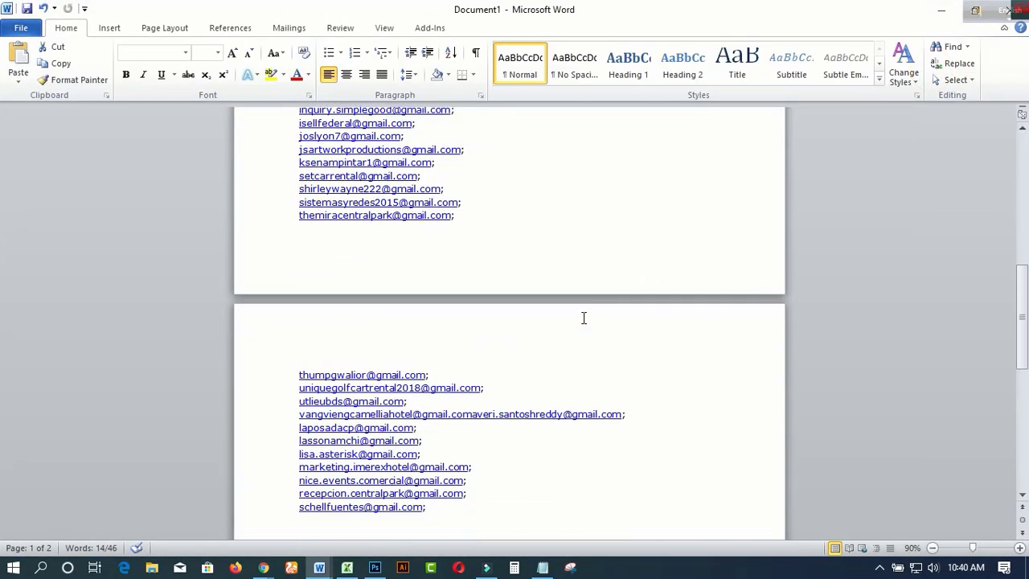
pyautogui.scroll(-2, 583, 319)
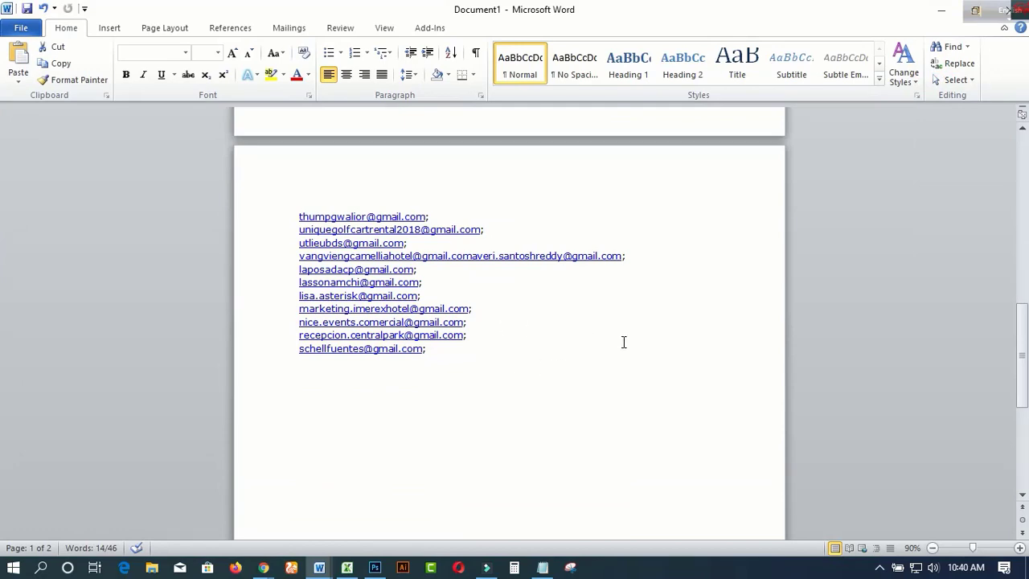
pyautogui.scroll(15, 624, 342)
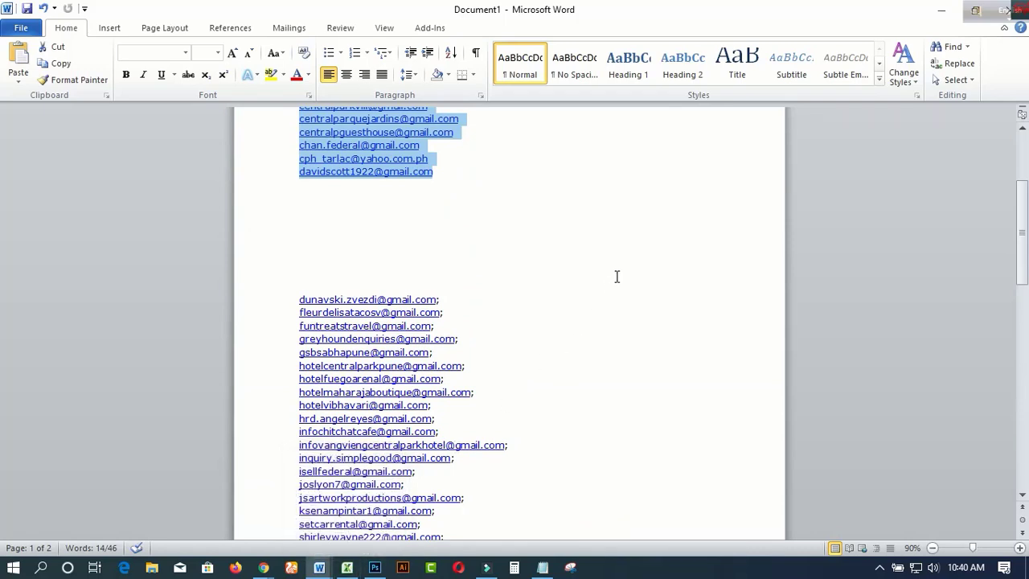
pyautogui.scroll(4, 616, 276)
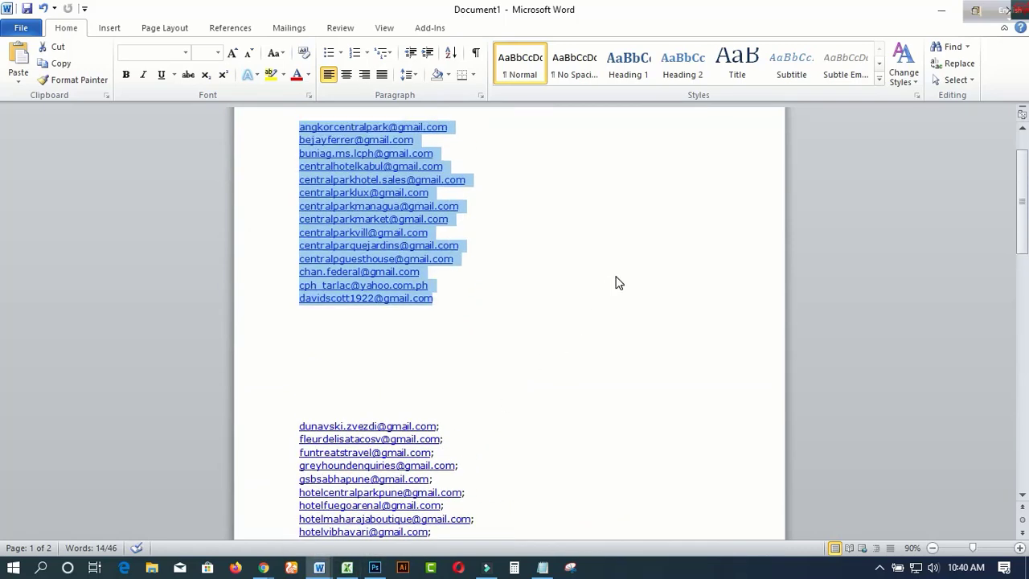
pyautogui.scroll(-5, 618, 281)
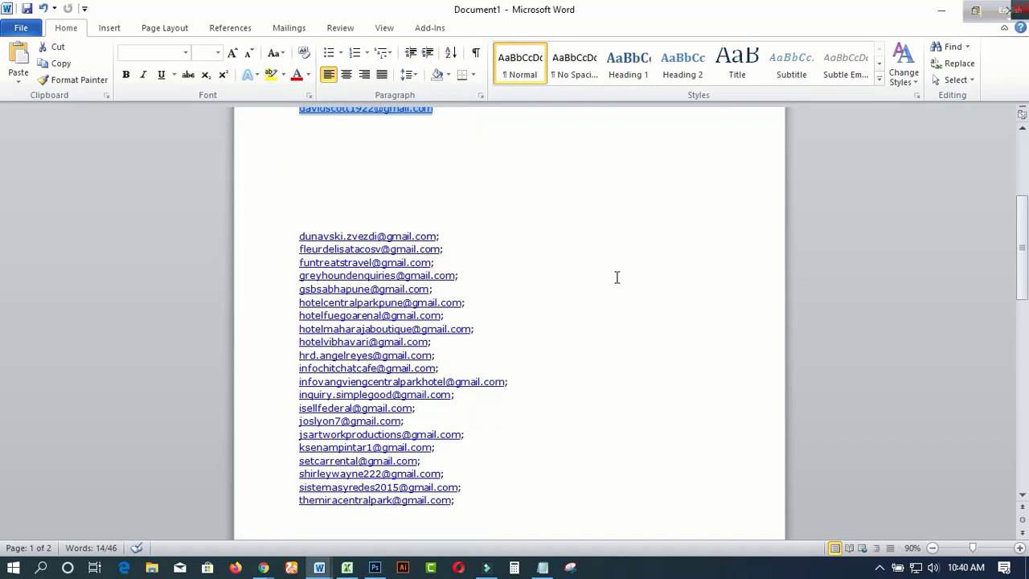
# Step: Delete the semicolons after the first two email addresses in the list
pyautogui.click(442, 236)
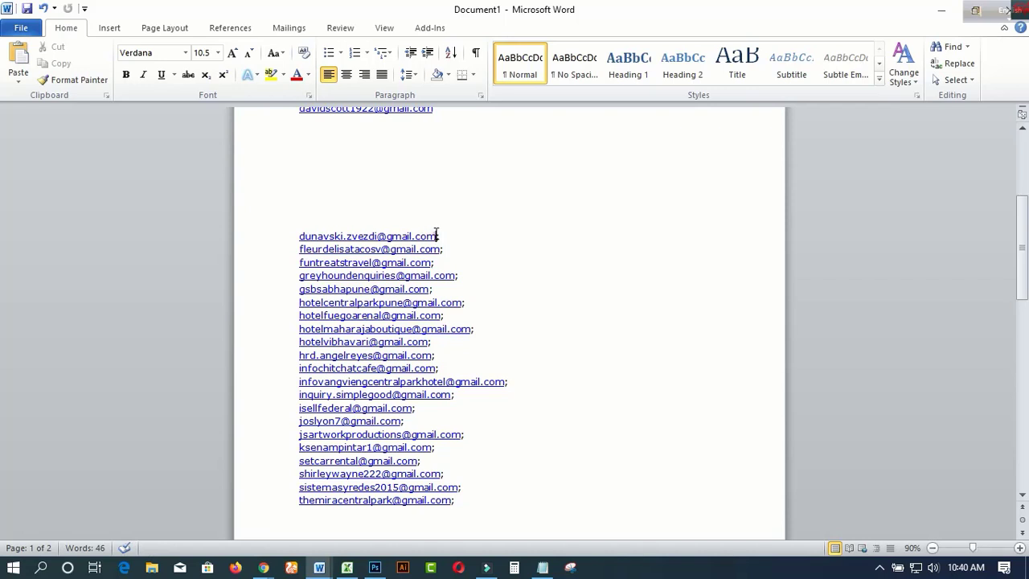
pyautogui.doubleClick(434, 235)
pyautogui.click(441, 236)
pyautogui.press('BackSpace')
pyautogui.click(446, 252)
pyautogui.press('BackSpace')
# Step: Select the first block of email addresses in the document
pyautogui.scroll(6, 440, 251)
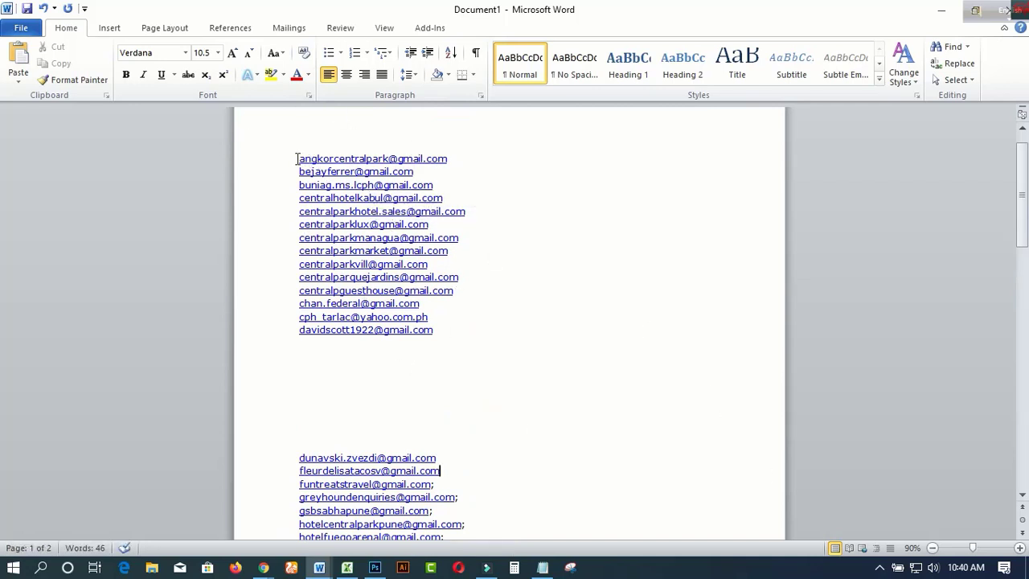
pyautogui.moveTo(296, 158); pyautogui.dragTo(452, 330)
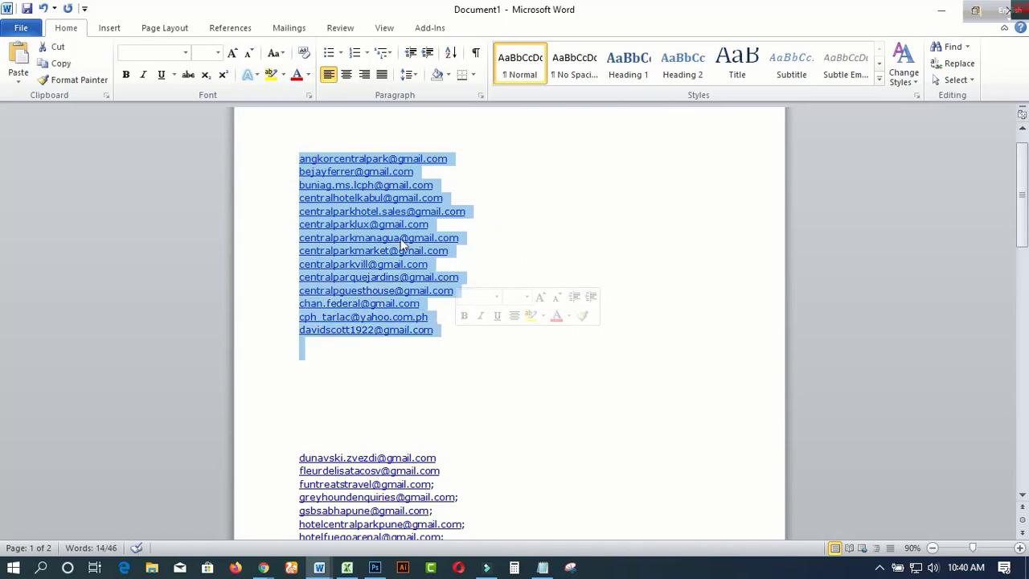
pyautogui.scroll(-1, 466, 486)
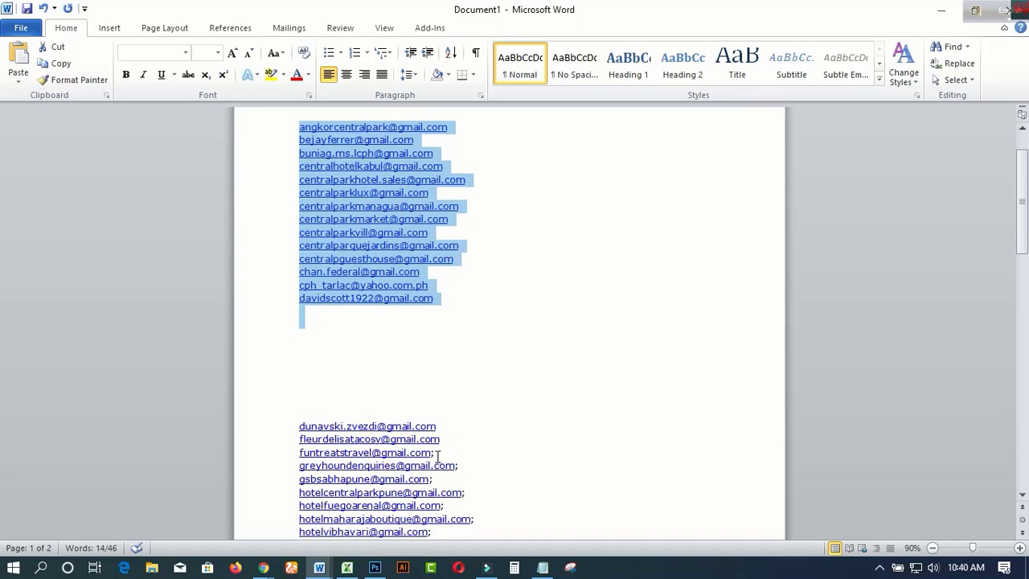
pyautogui.scroll(2, 486, 391)
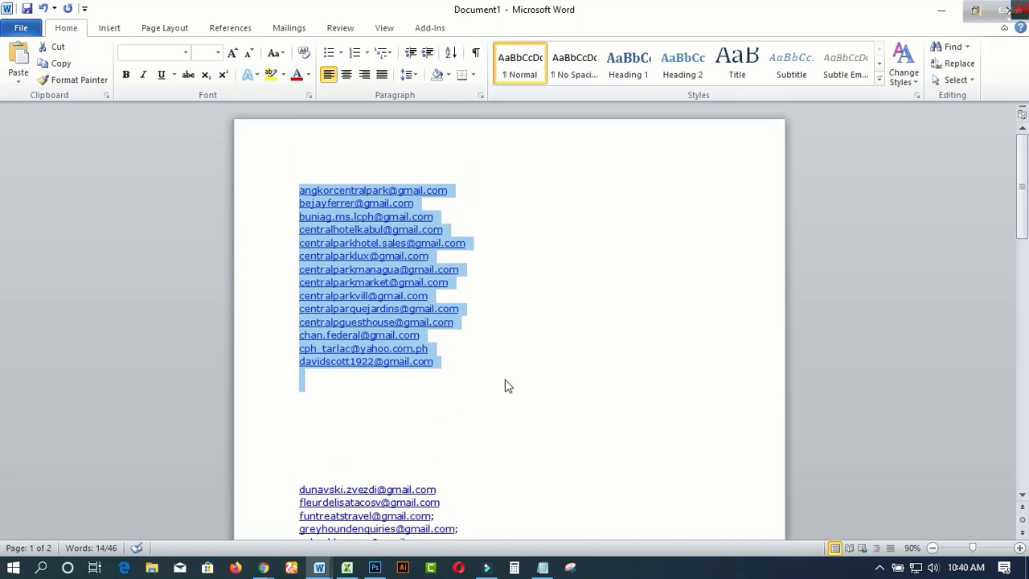
# Step: Copy the selected addresses and switch to the Notepad email file
pyautogui.rightClick(386, 236)
pyautogui.click(420, 265)
pyautogui.click(543, 568)
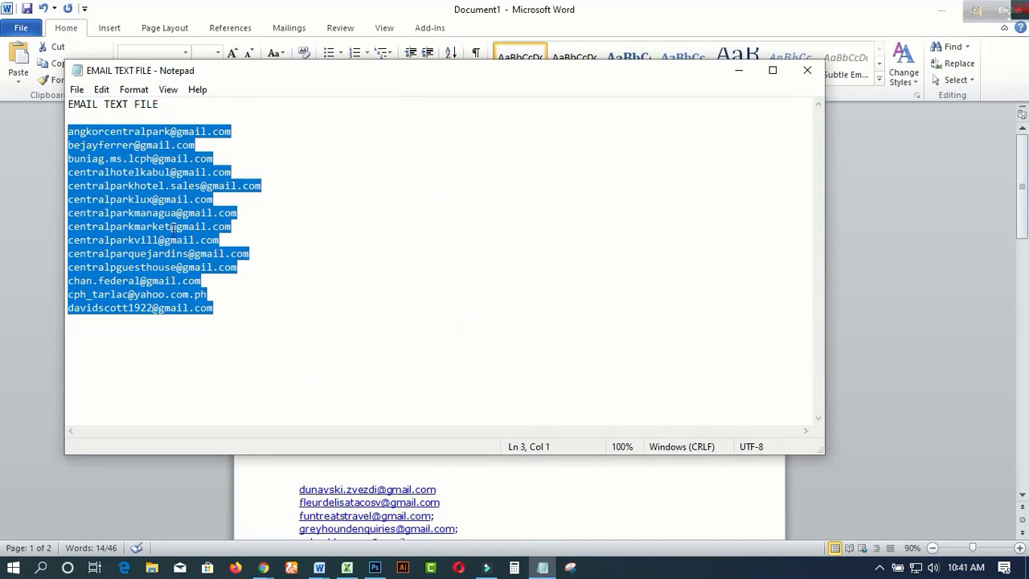
# Step: Save the Notepad file to the Desktop as 'TEXT FILE' and minimize Notepad
pyautogui.click(76, 89)
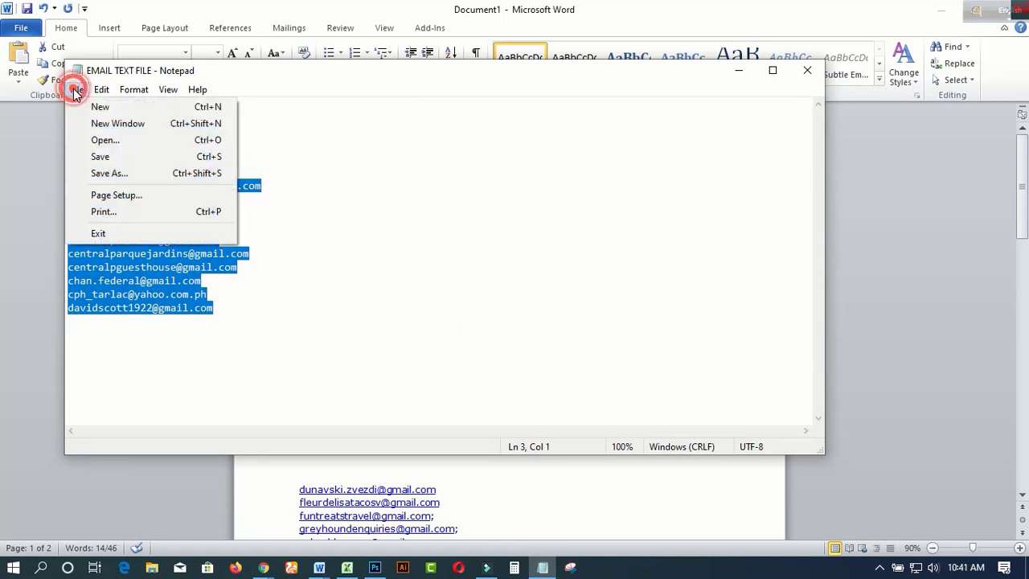
pyautogui.click(102, 175)
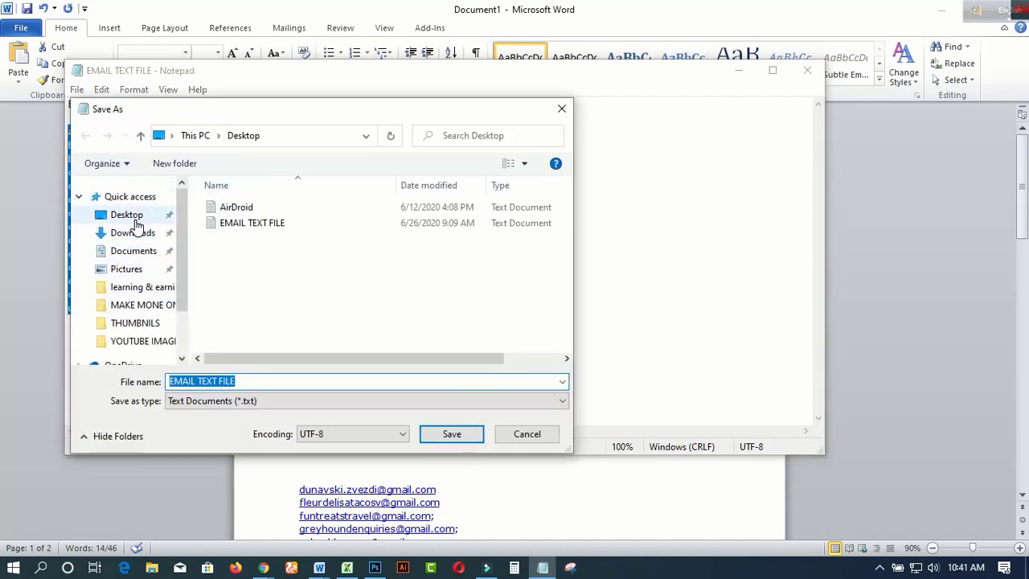
pyautogui.click(171, 381)
pyautogui.moveTo(170, 381); pyautogui.dragTo(194, 383)
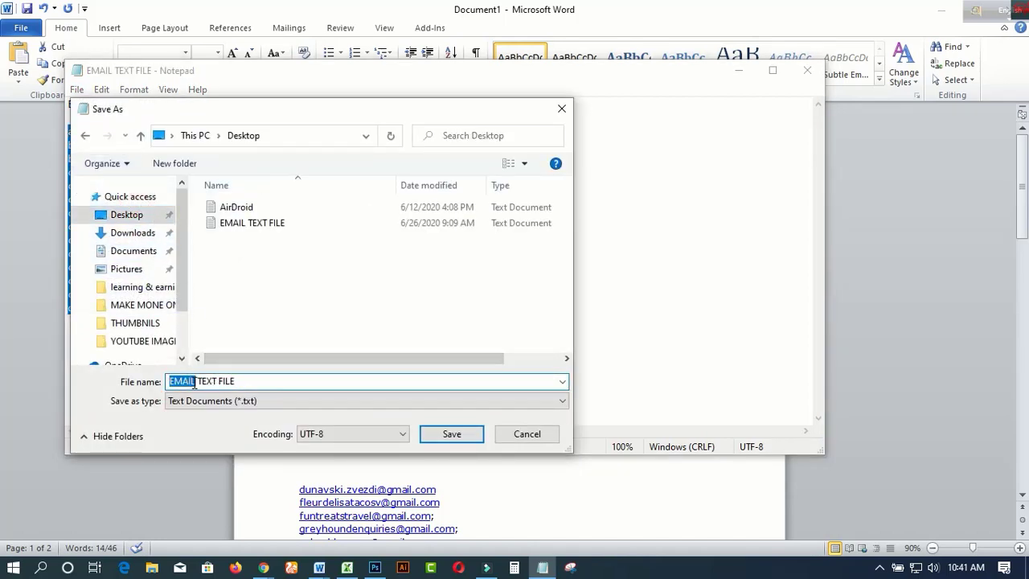
pyautogui.press('BackSpace')
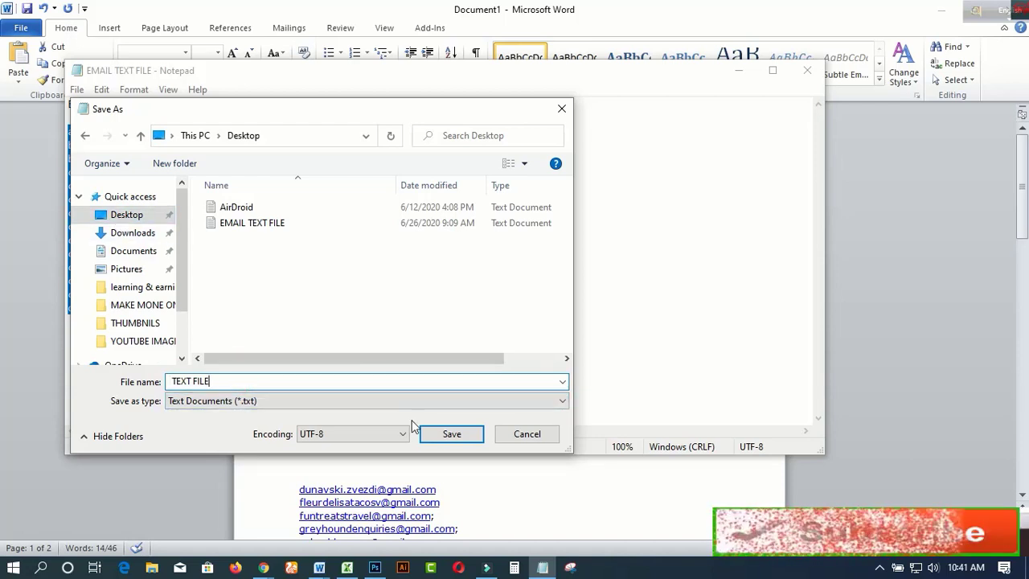
pyautogui.click(452, 434)
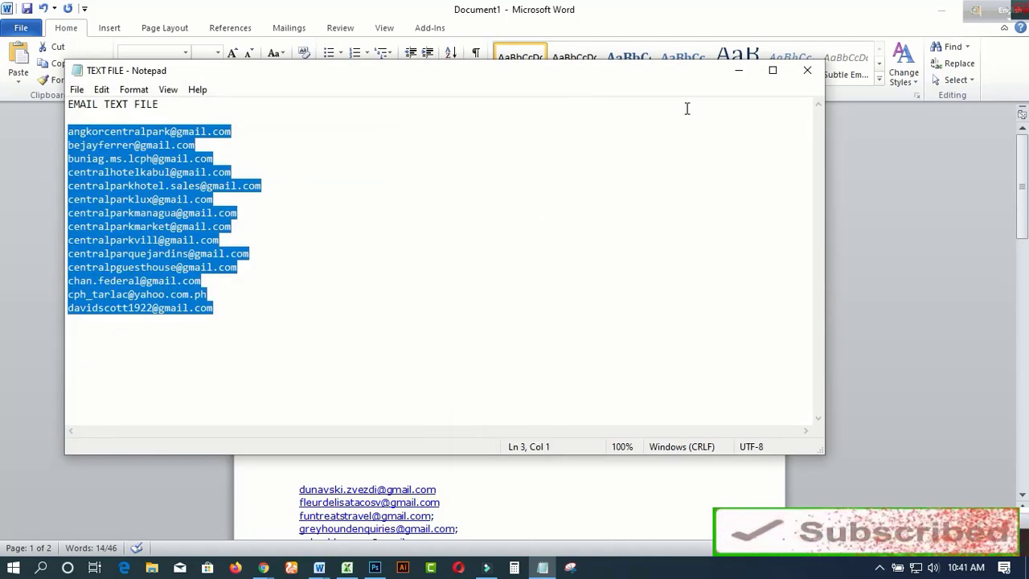
pyautogui.click(733, 76)
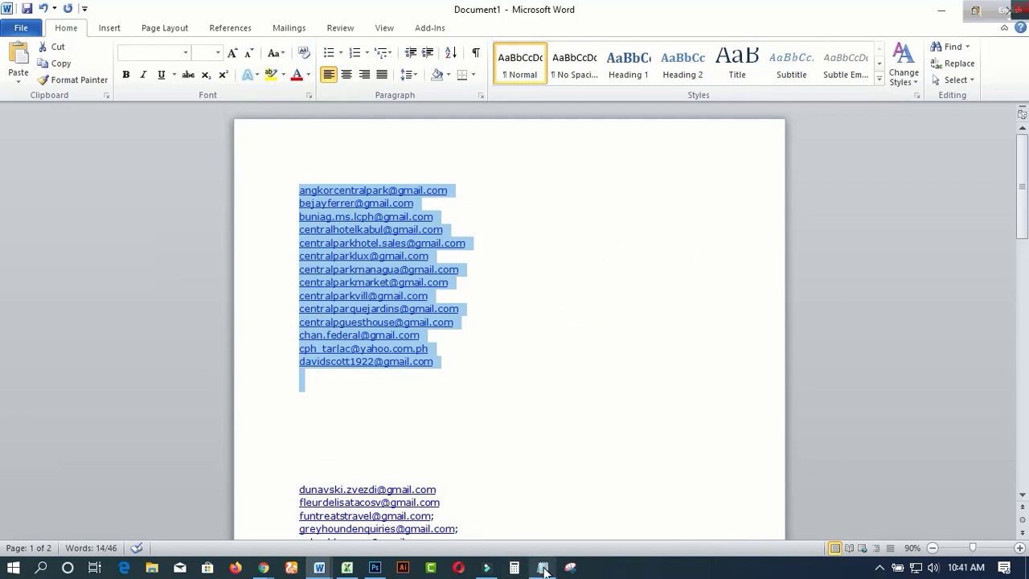
pyautogui.moveTo(544, 569)
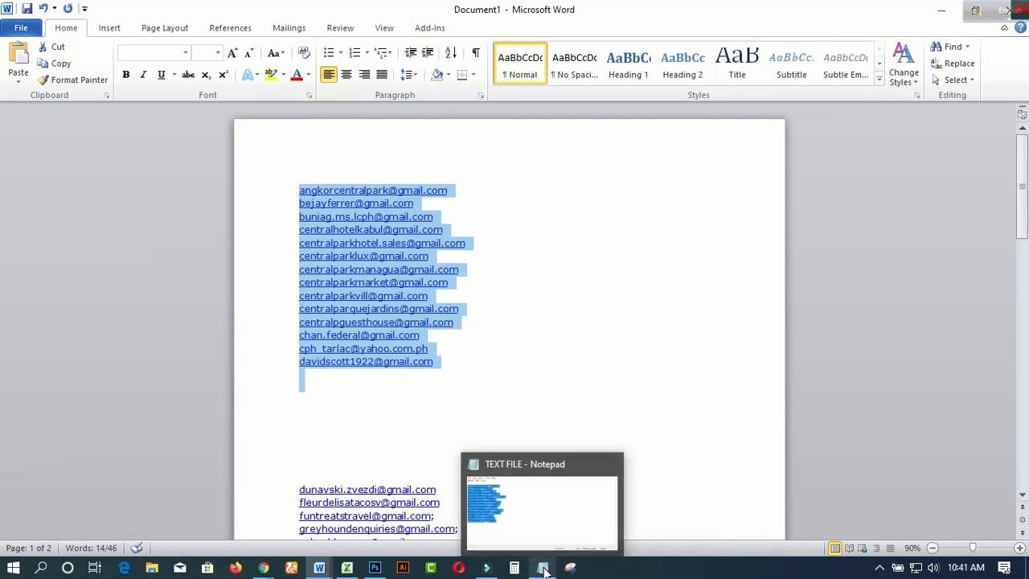
# Step: Choose EMAIL TEXT FILE from the Desktop in DeBounce's upload dialog and submit it
pyautogui.click(932, 16)
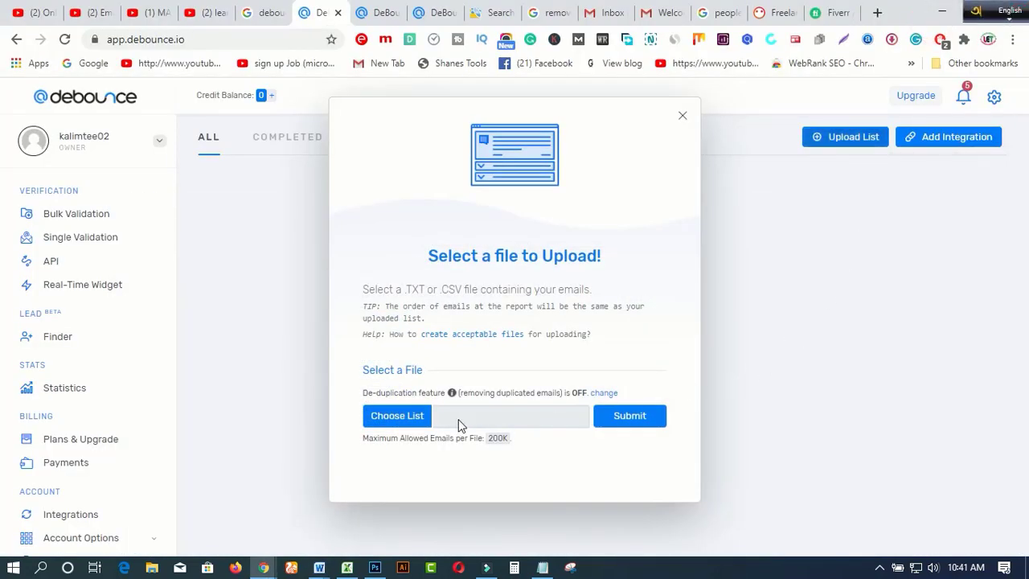
pyautogui.click(396, 424)
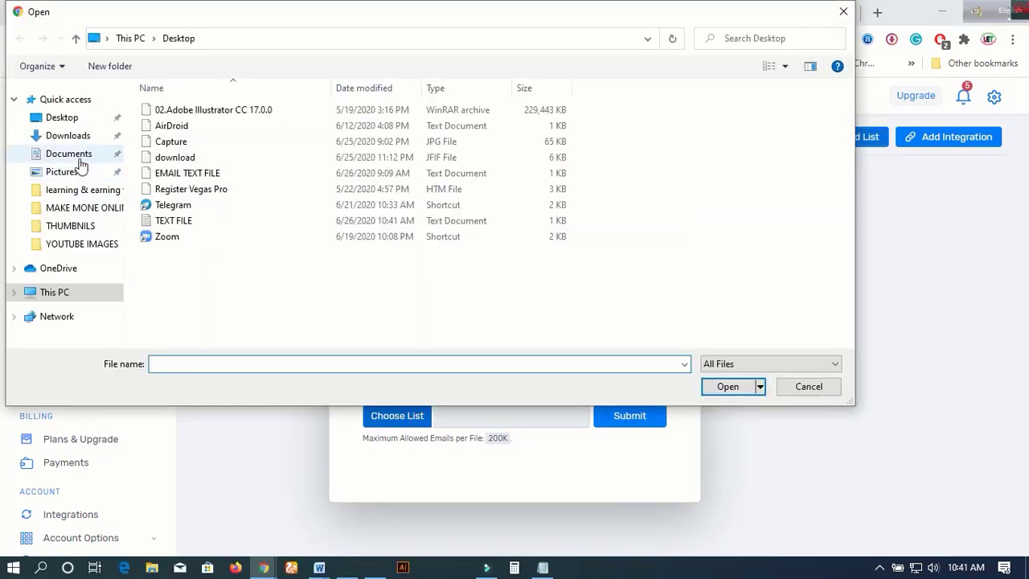
pyautogui.click(71, 119)
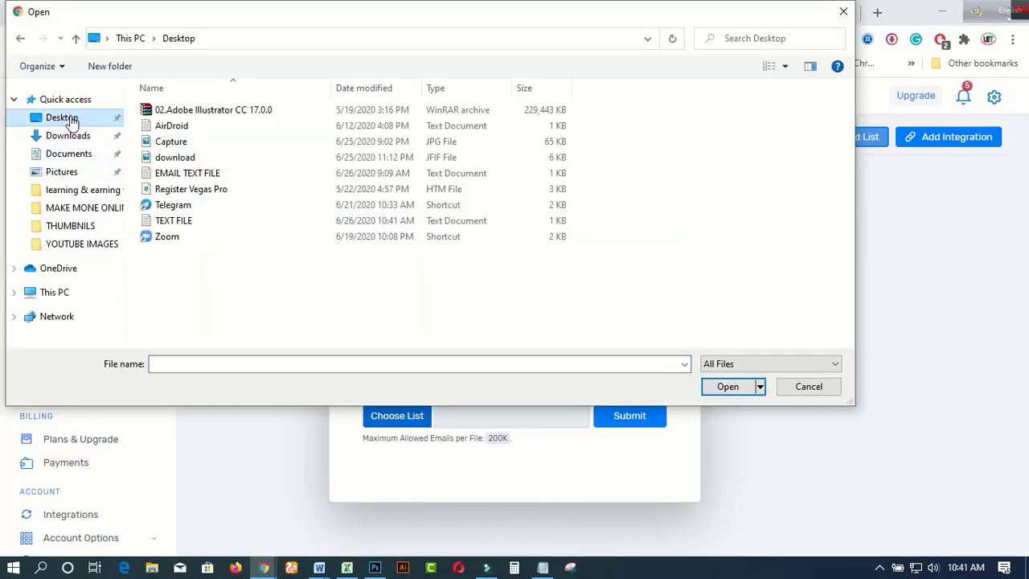
pyautogui.click(192, 173)
pyautogui.click(726, 387)
pyautogui.click(631, 418)
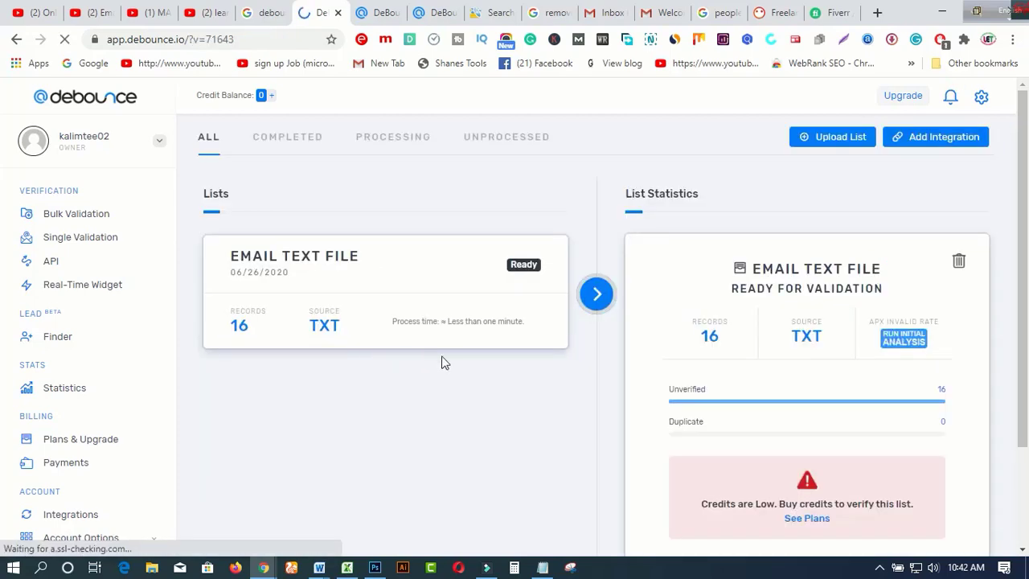
# Step: Review the uploaded 16-record TXT list, then switch to the Excel workbook
pyautogui.scroll(-1, 483, 369)
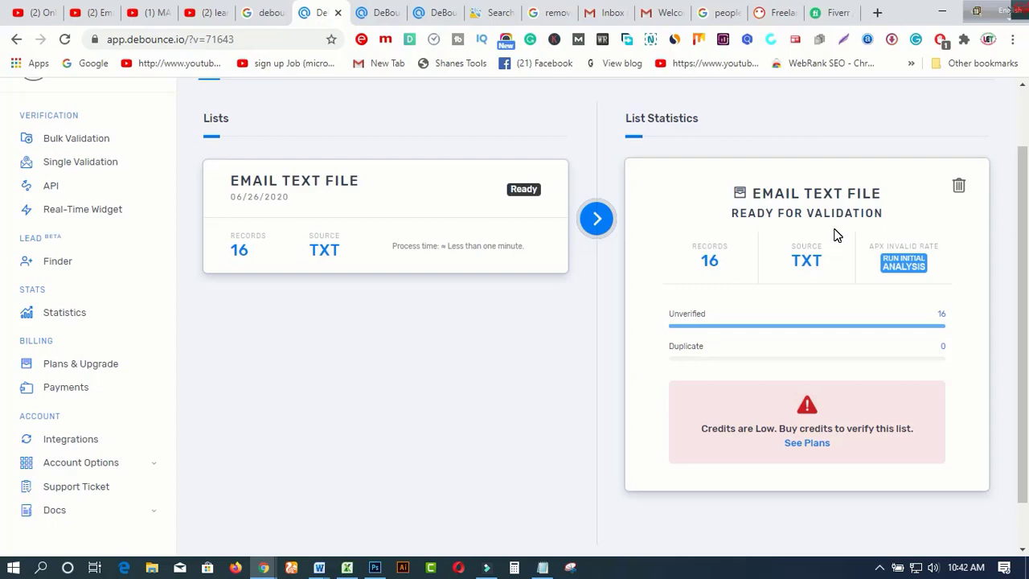
pyautogui.scroll(1, 833, 236)
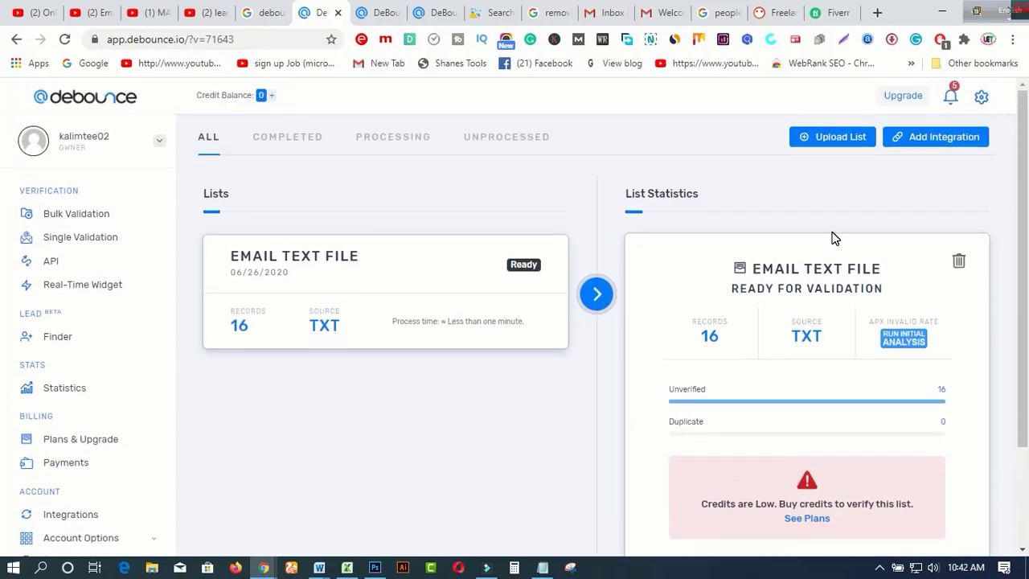
pyautogui.scroll(-1, 833, 238)
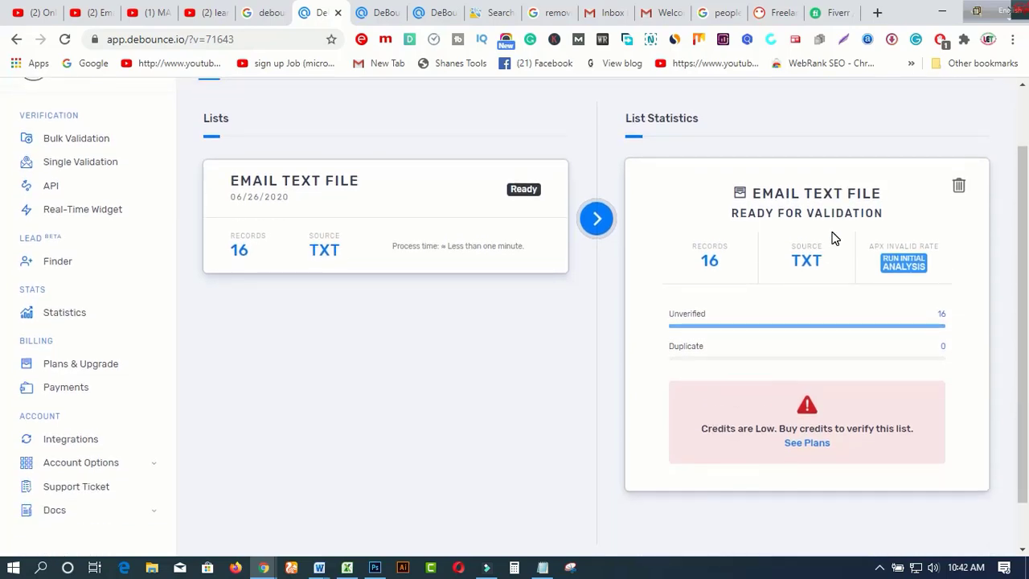
pyautogui.hotkey('alt', 'Tab')
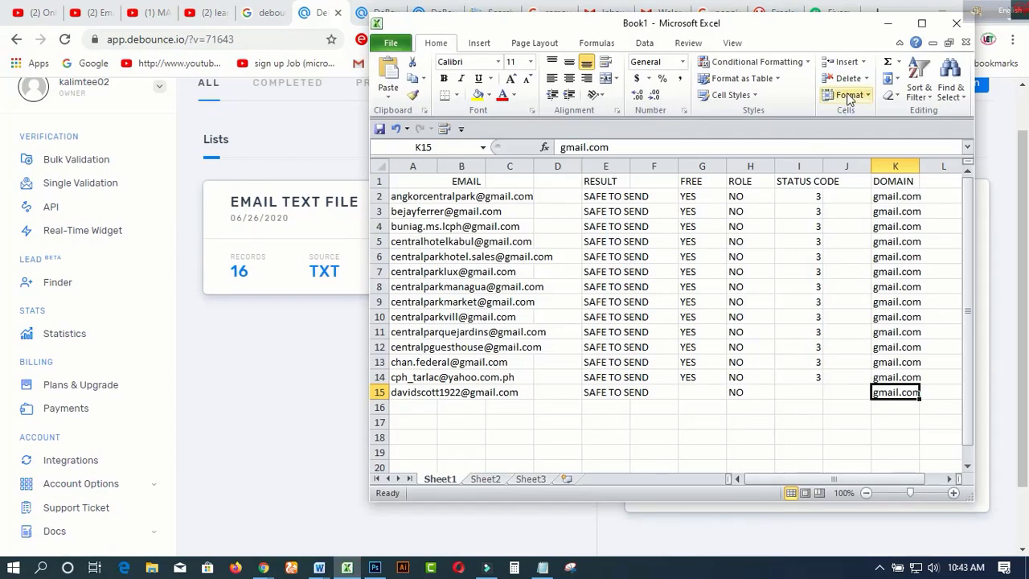
# Step: Maximize Book1, review the 14 SAFE TO SEND addresses, then minimize Excel back to DeBounce
pyautogui.click(921, 24)
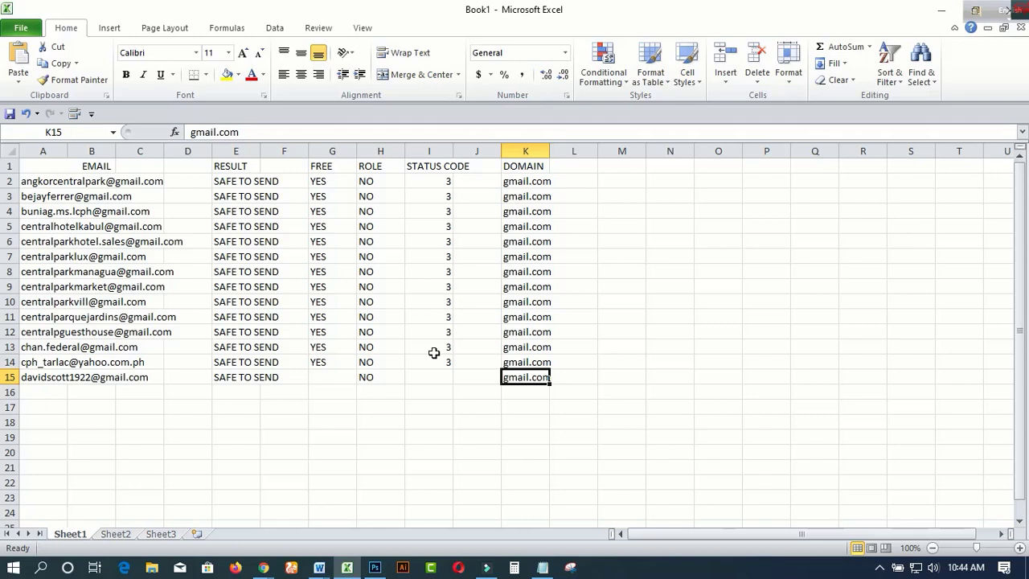
pyautogui.scroll(-1, 435, 350)
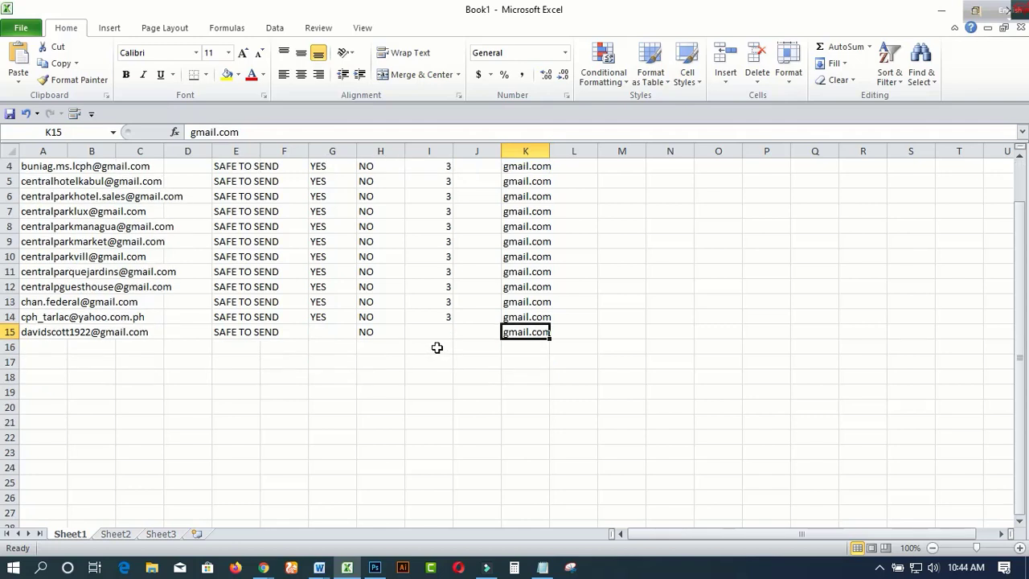
pyautogui.scroll(1, 437, 347)
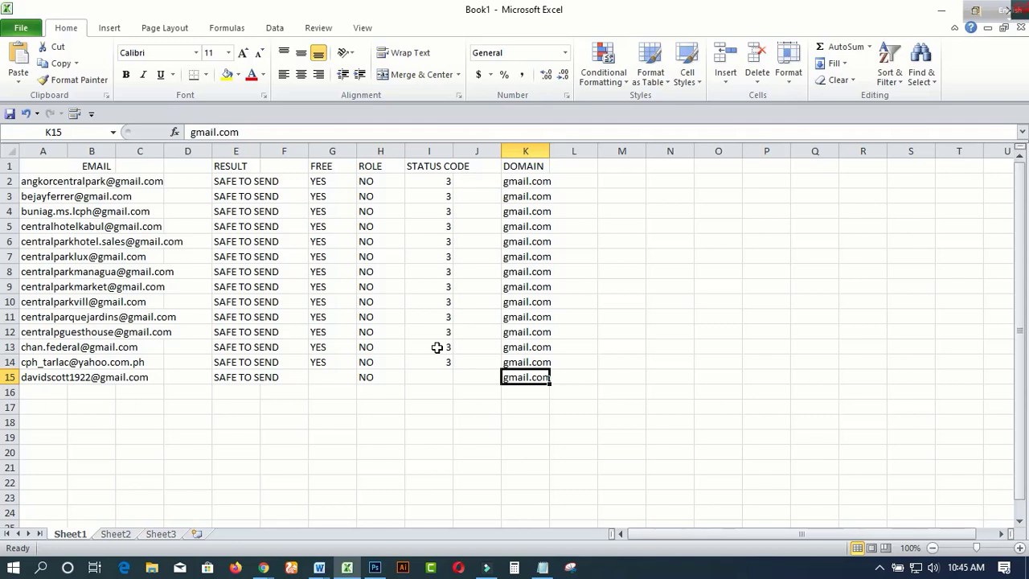
pyautogui.click(941, 10)
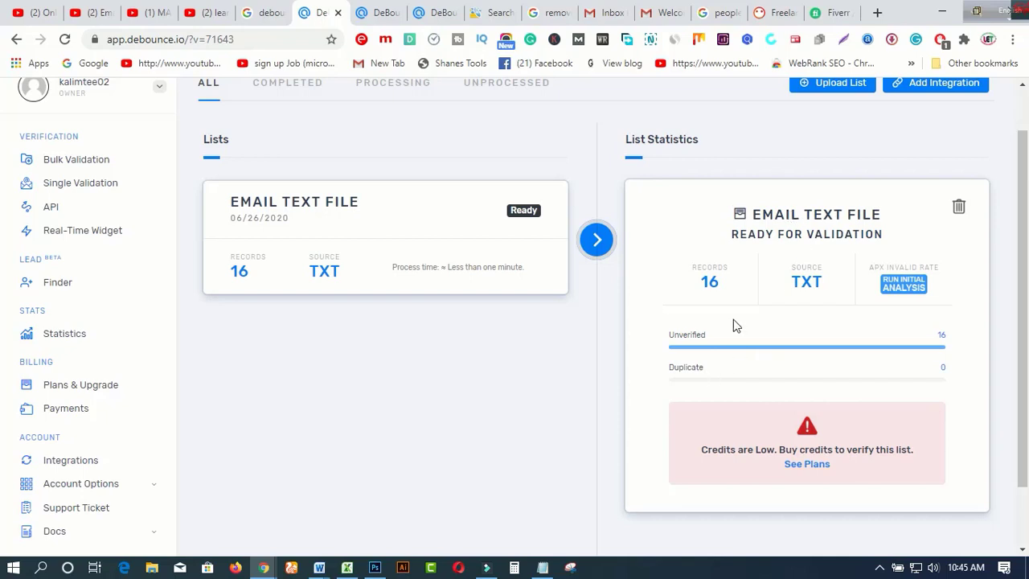
# Step: Try the browser extension's area capture, then cancel it
pyautogui.rightClick(651, 40)
pyautogui.click(652, 40)
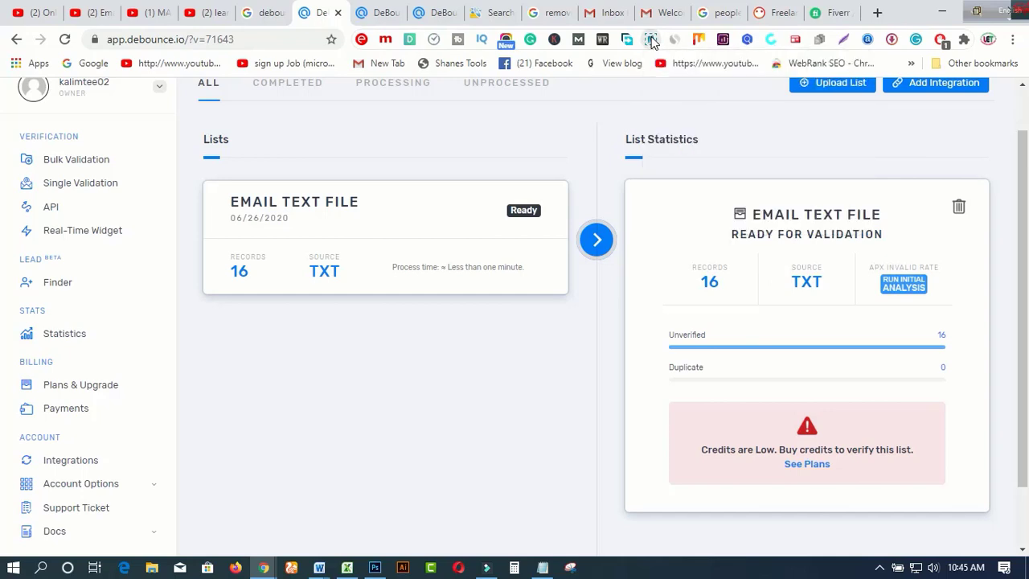
pyautogui.click(652, 40)
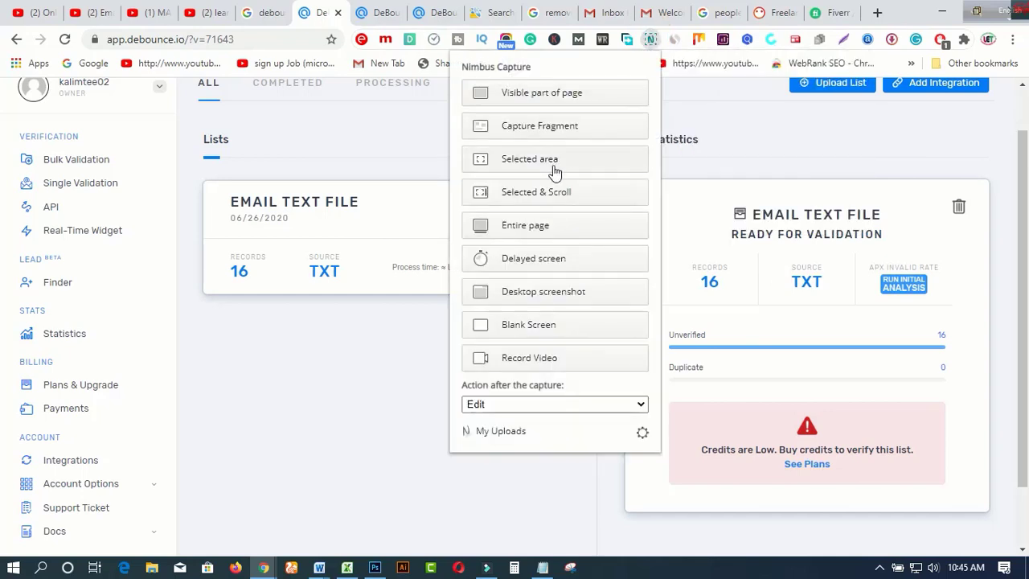
pyautogui.click(552, 160)
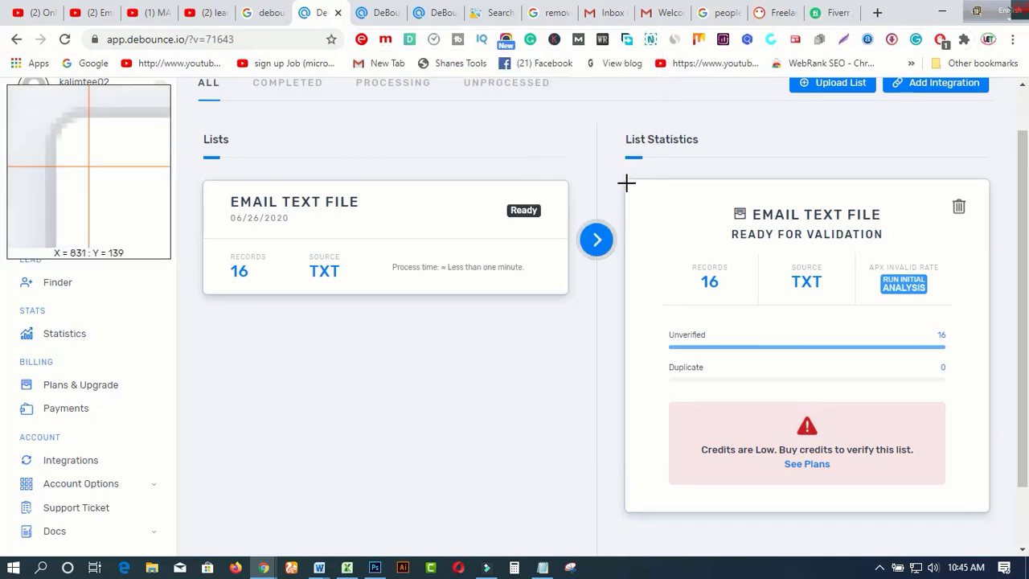
pyautogui.press('Escape')
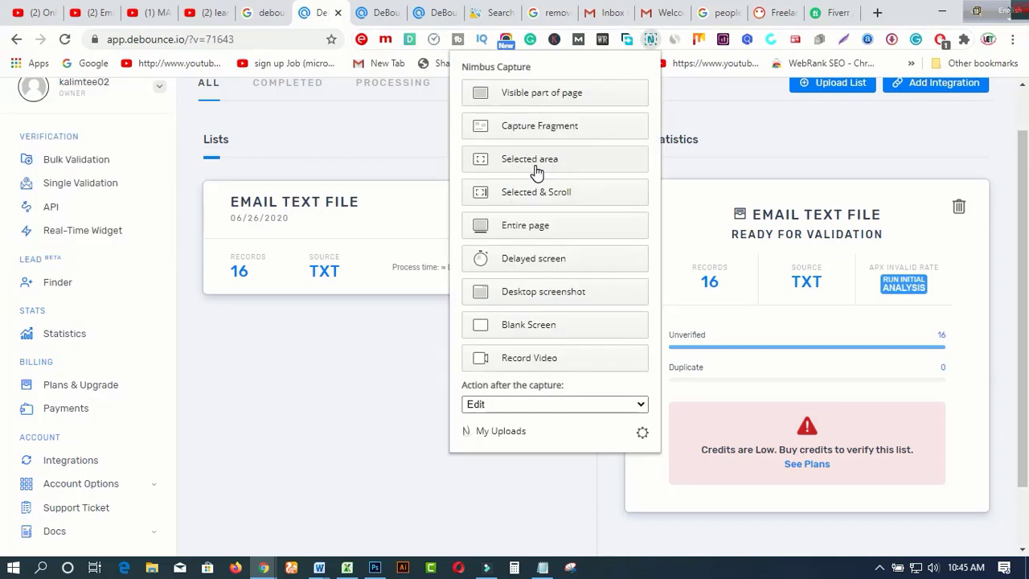
pyautogui.click(536, 171)
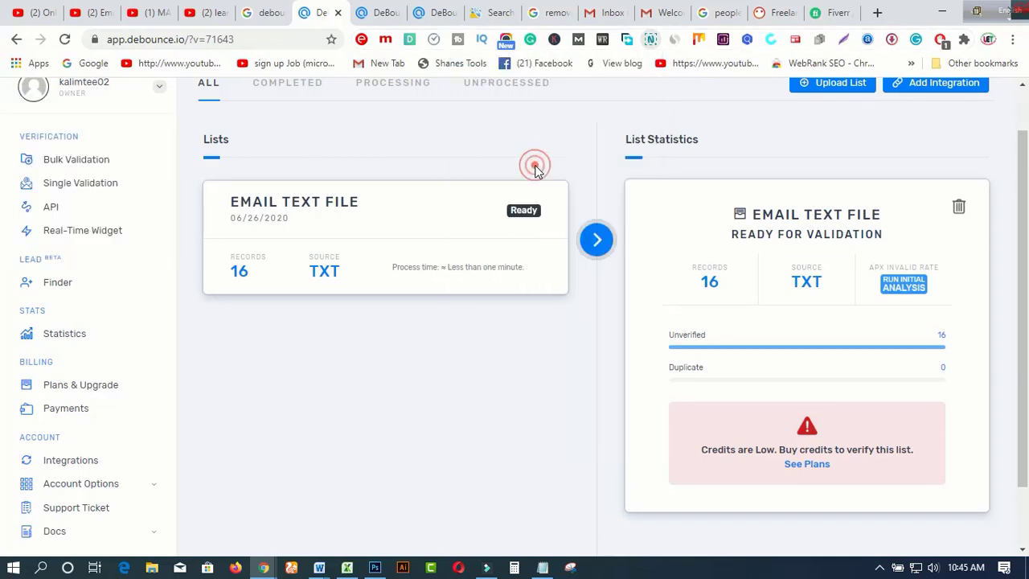
# Step: Launch Snipping Tool and take a rectangular snip of the EMAIL TEXT FILE List Statistics card
pyautogui.rightClick(570, 568)
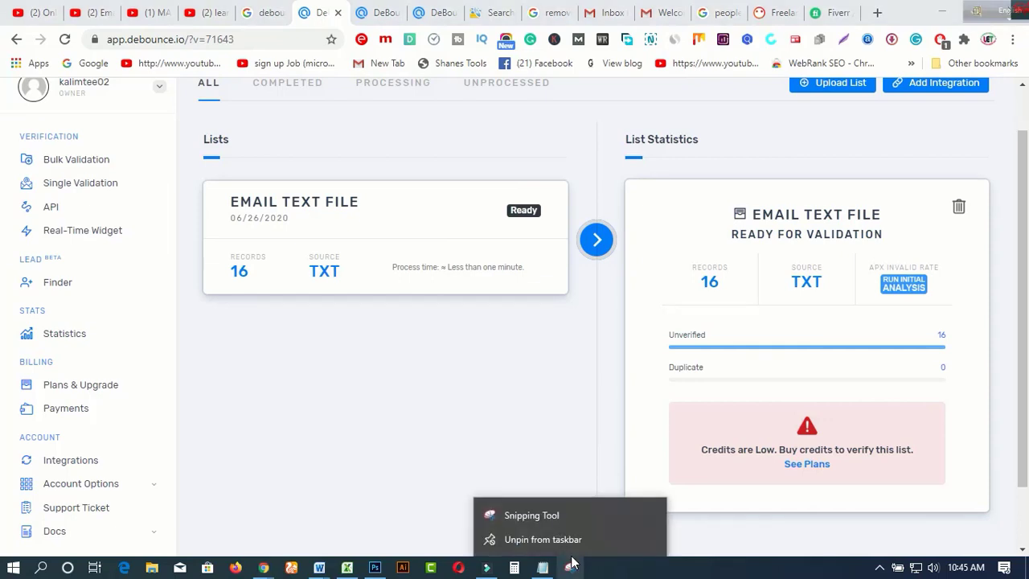
pyautogui.click(533, 515)
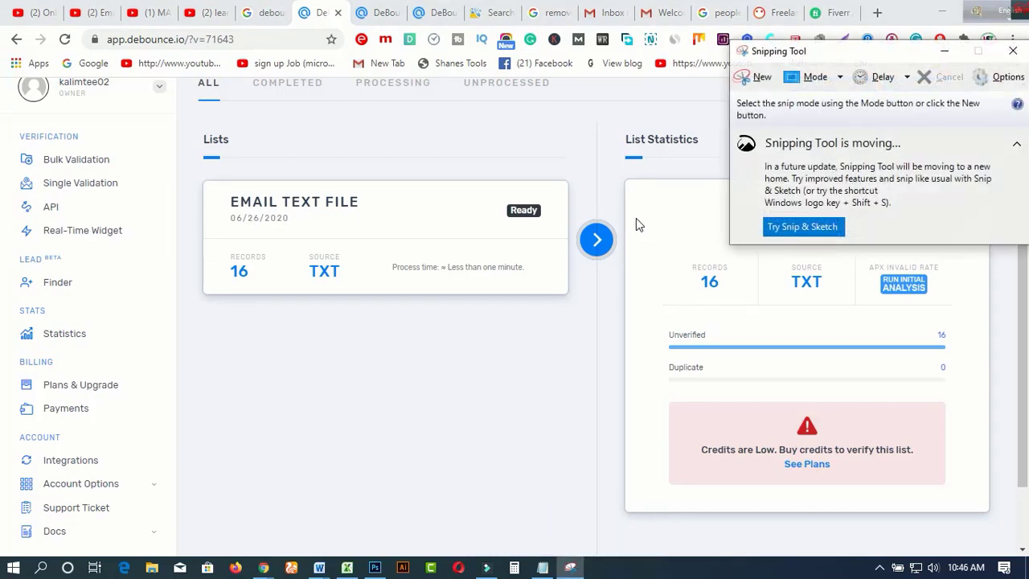
pyautogui.click(838, 76)
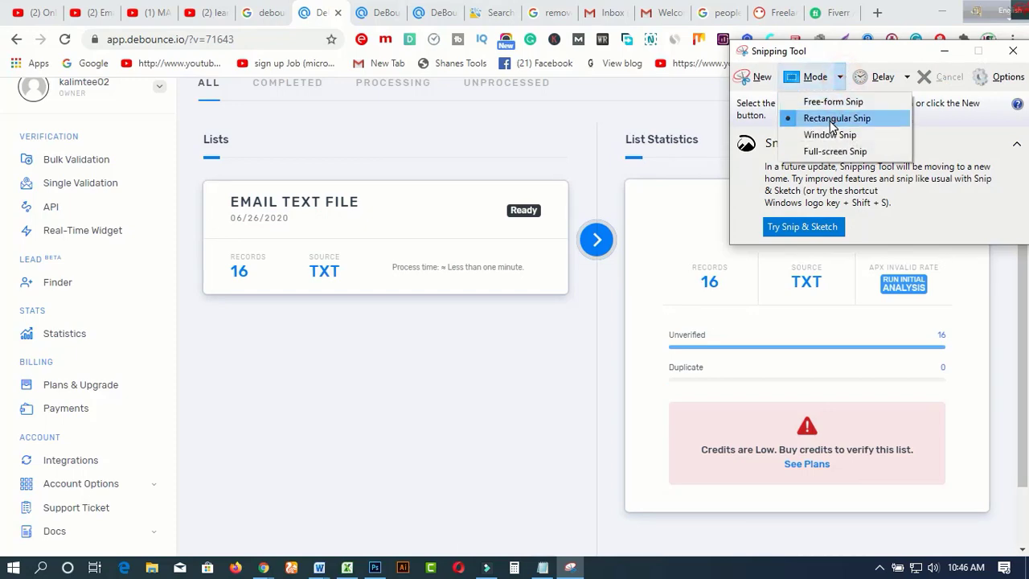
pyautogui.click(832, 124)
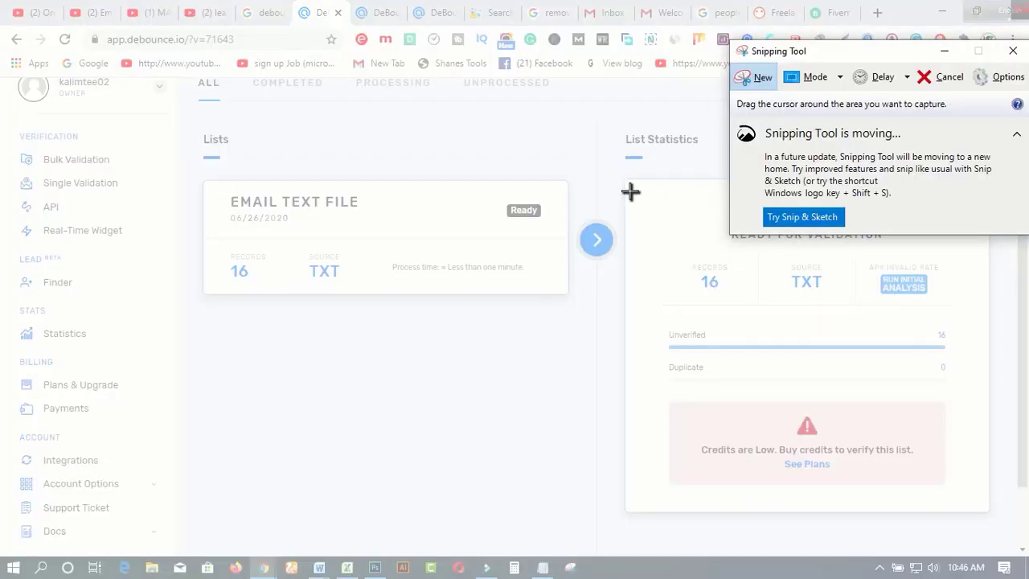
pyautogui.moveTo(629, 192); pyautogui.dragTo(952, 401)
# Step: Save the snip to the Desktop as JPEG file 'e' and minimize Snipping Tool
pyautogui.click(556, 82)
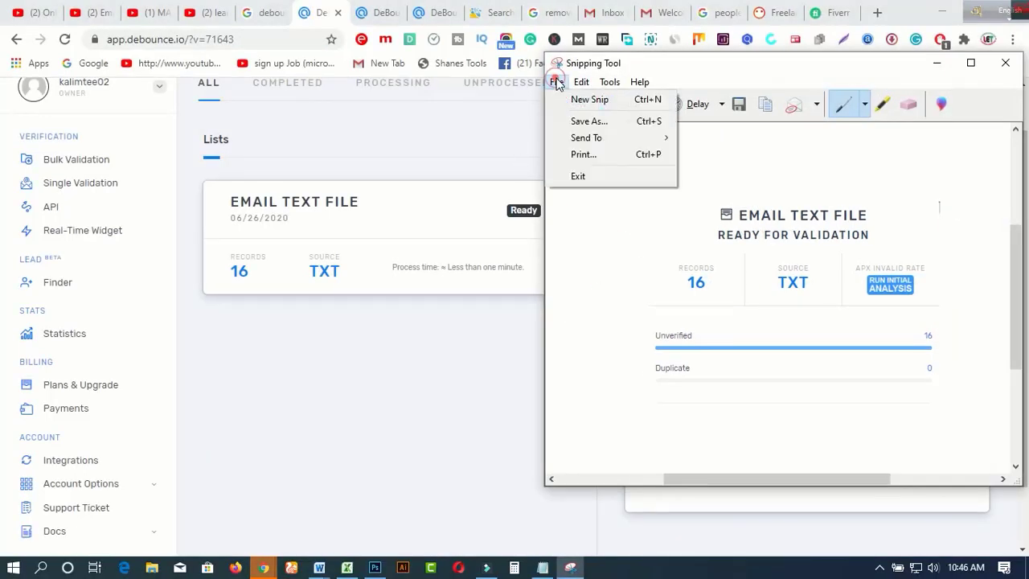
pyautogui.click(585, 121)
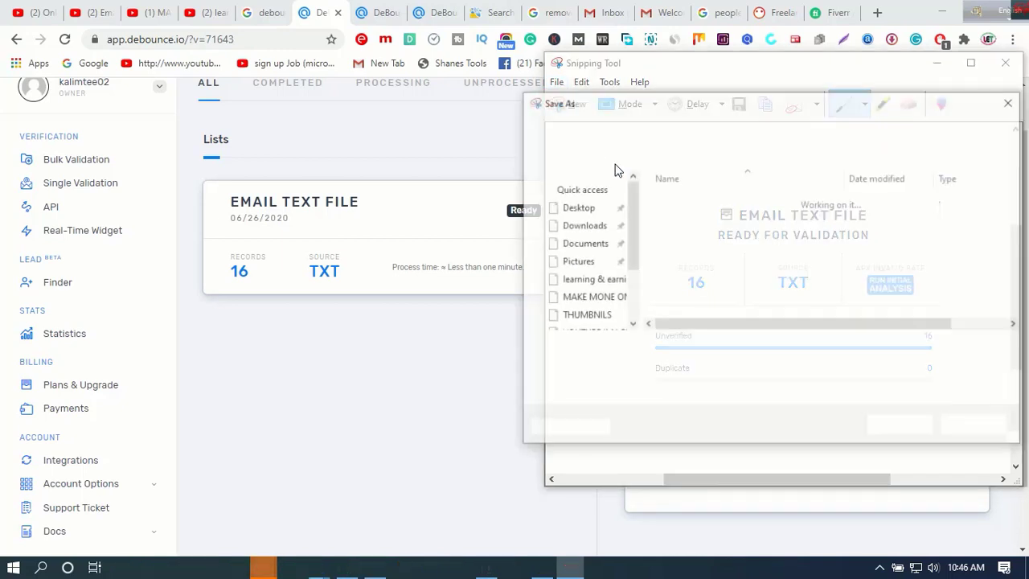
pyautogui.click(586, 209)
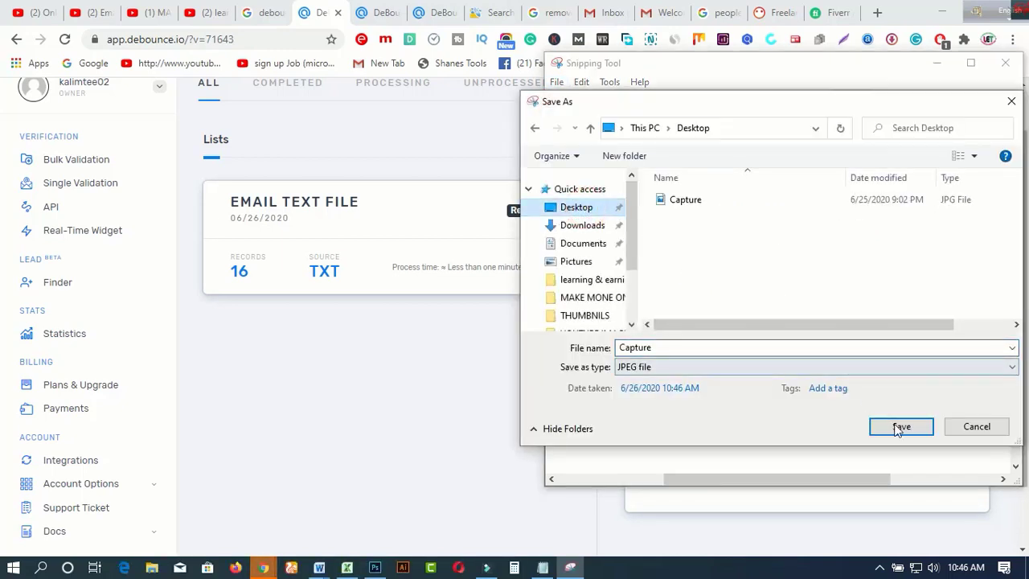
pyautogui.click(691, 347)
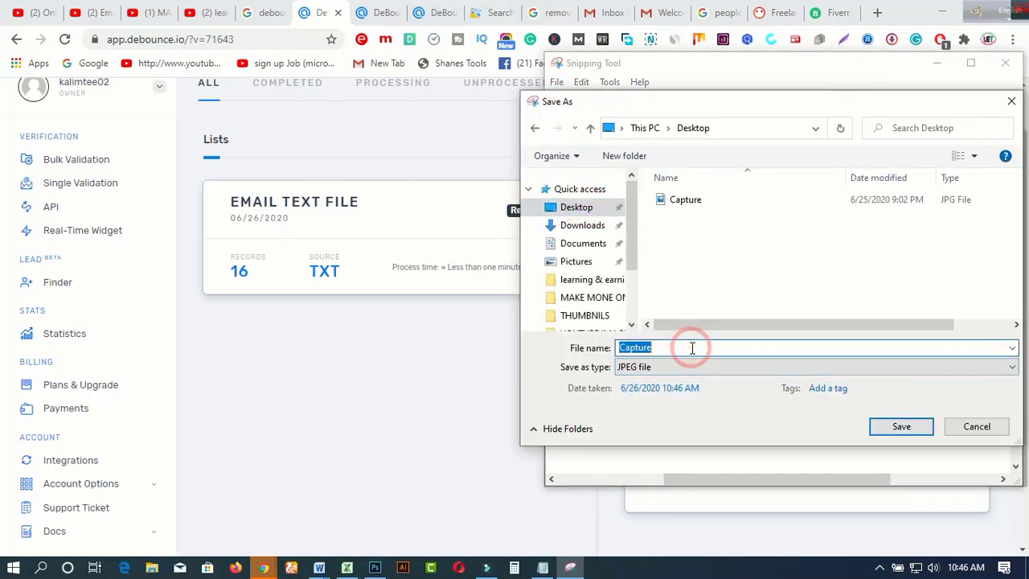
pyautogui.write('e')
pyautogui.click(894, 426)
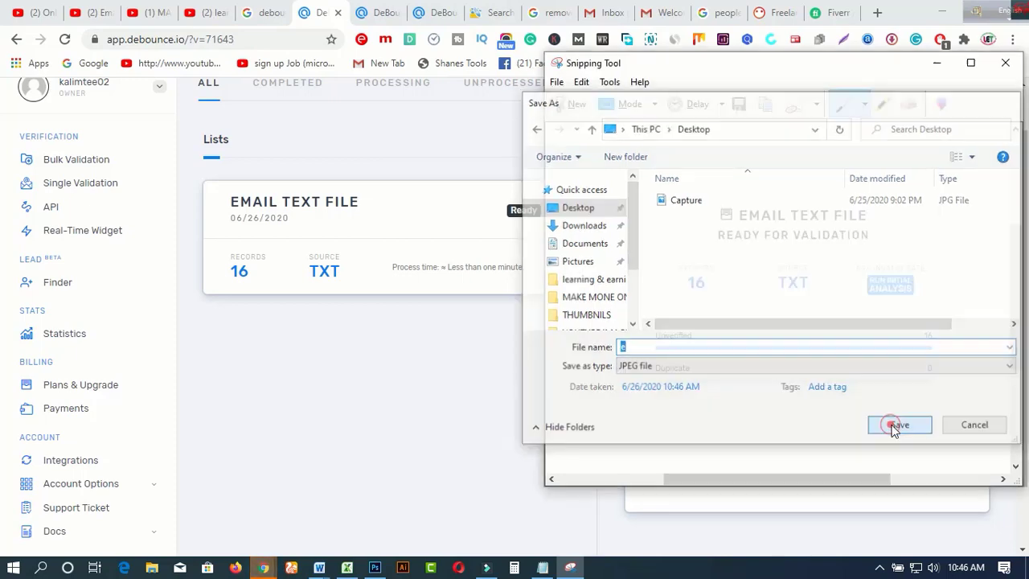
pyautogui.click(938, 66)
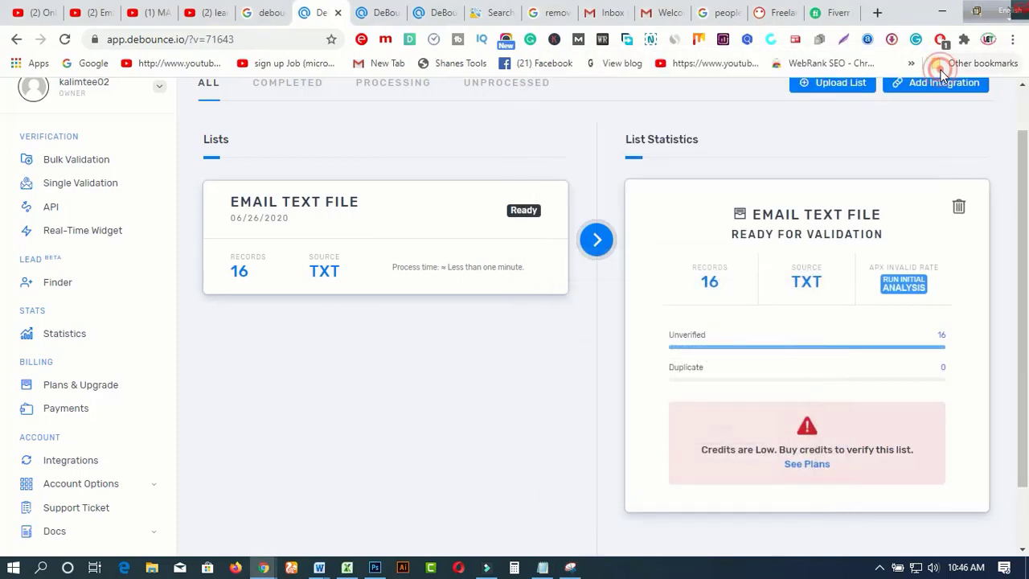
pyautogui.scroll(-1, 781, 289)
pyautogui.scroll(3, 783, 283)
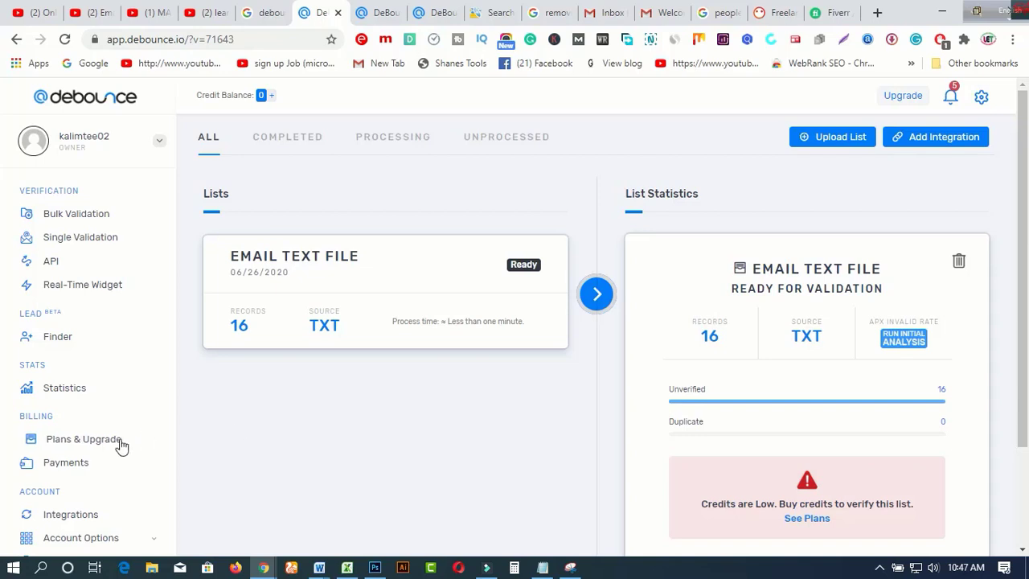
# Step: Review DeBounce's credit packages, 5,000 for $10 up to 5,000,000 for $1,500, then go to YouTube
pyautogui.click(88, 447)
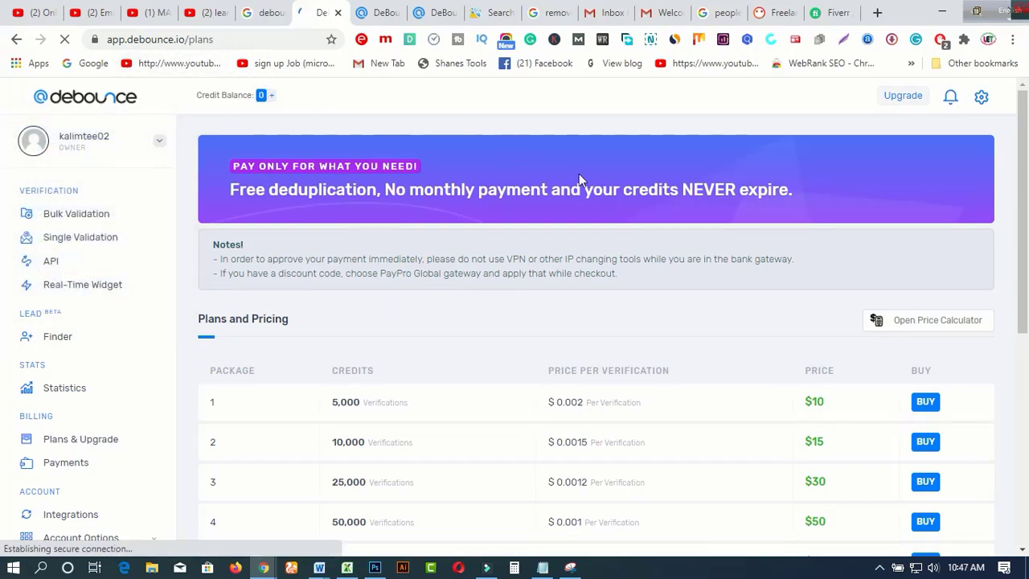
pyautogui.scroll(-1, 812, 240)
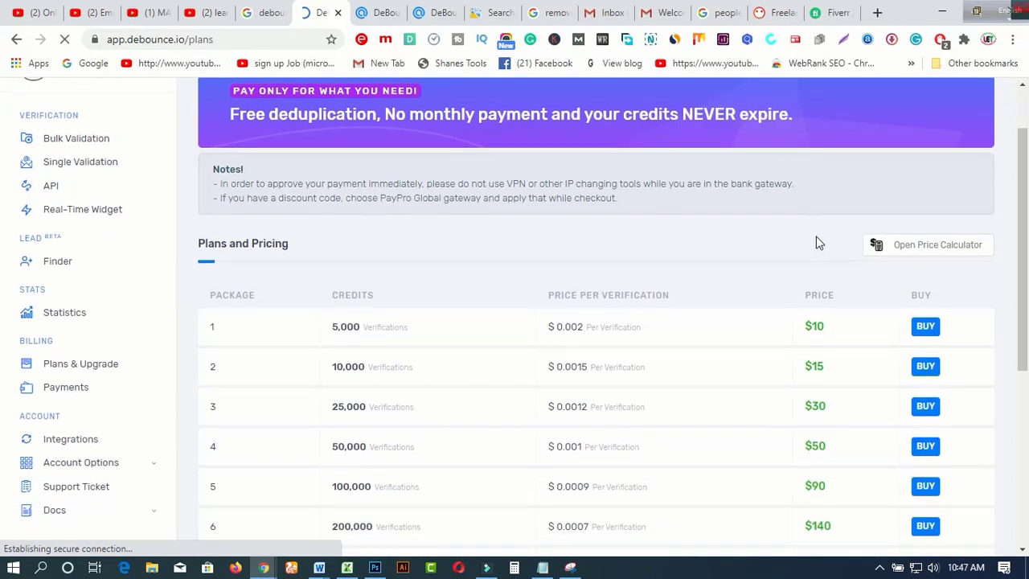
pyautogui.scroll(-1, 816, 241)
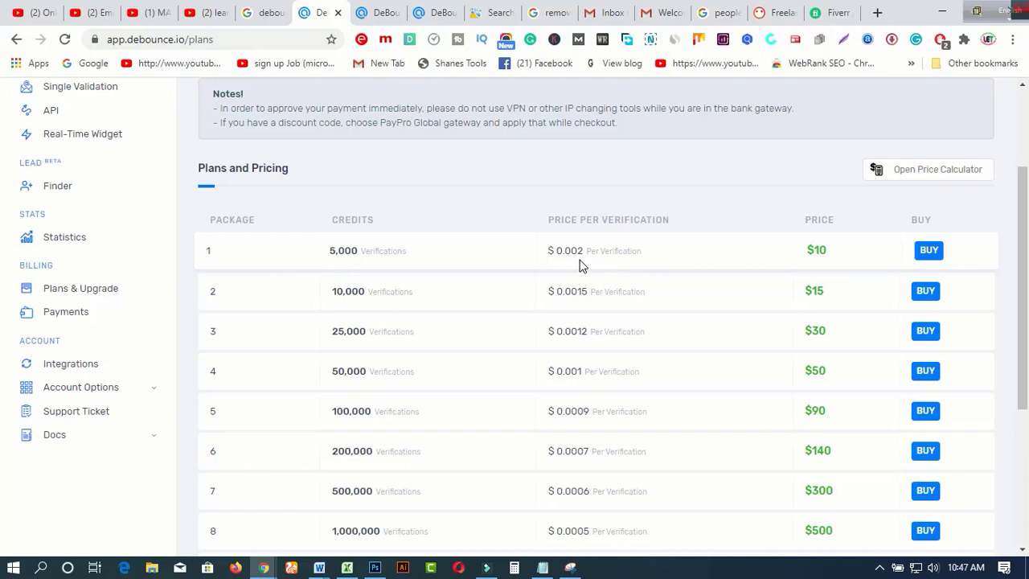
pyautogui.scroll(-1, 590, 266)
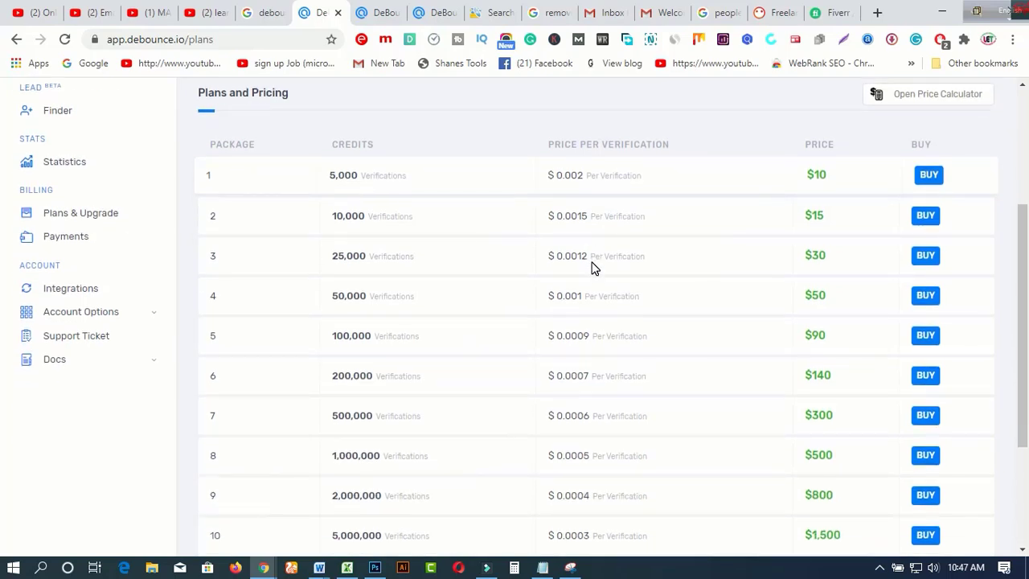
pyautogui.scroll(-1, 591, 267)
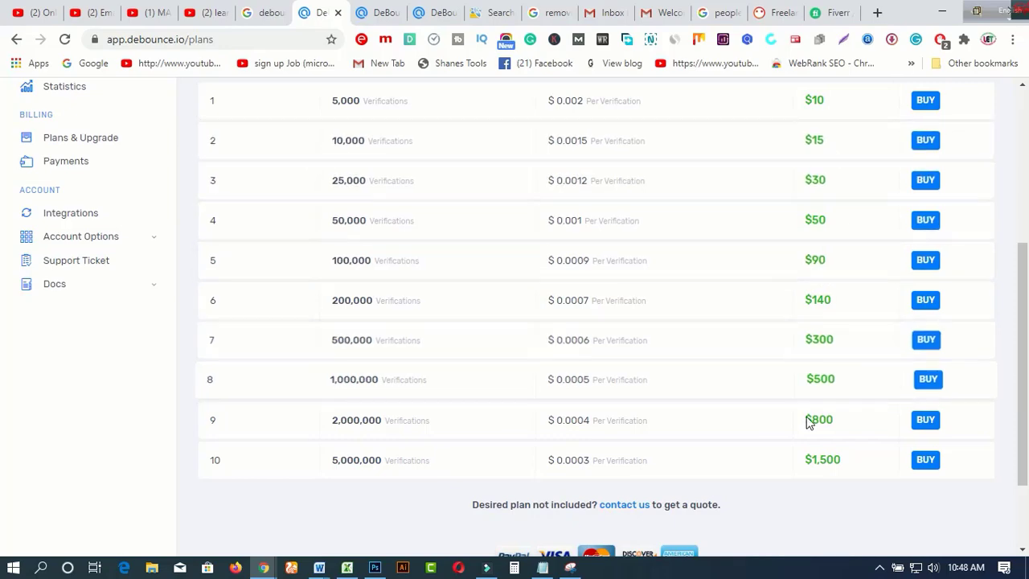
pyautogui.scroll(4, 807, 434)
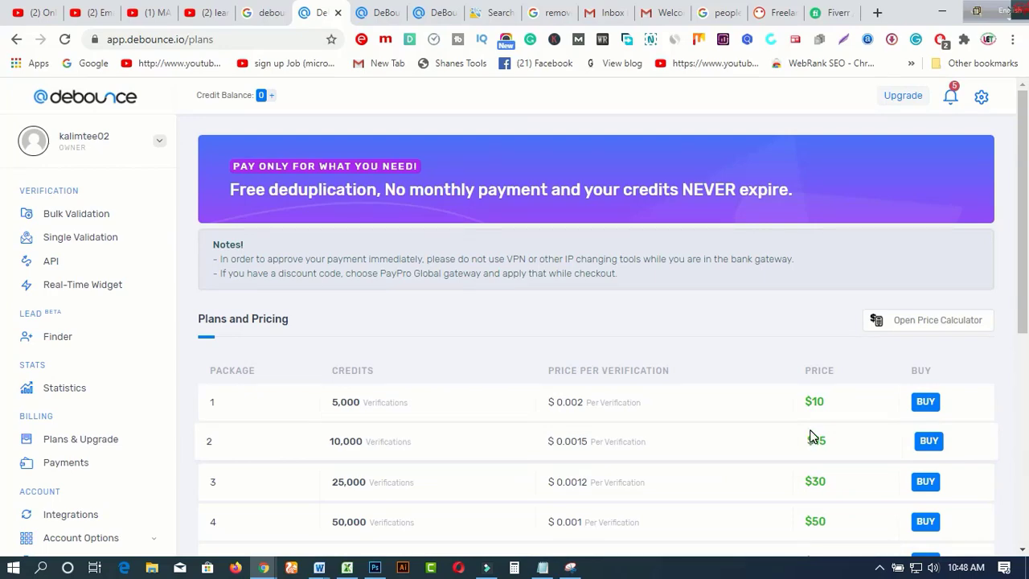
pyautogui.click(211, 13)
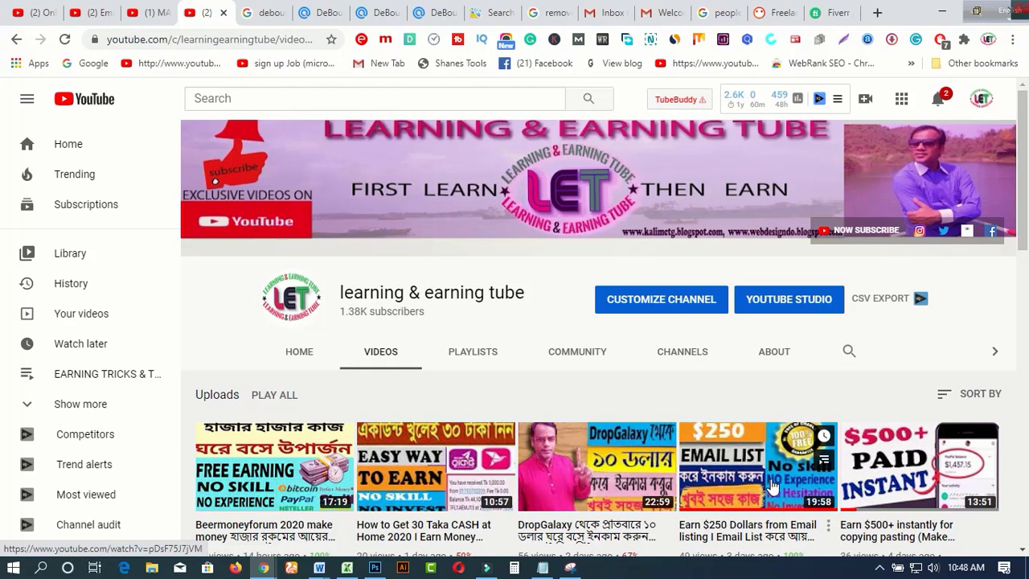
pyautogui.scroll(-1, 770, 484)
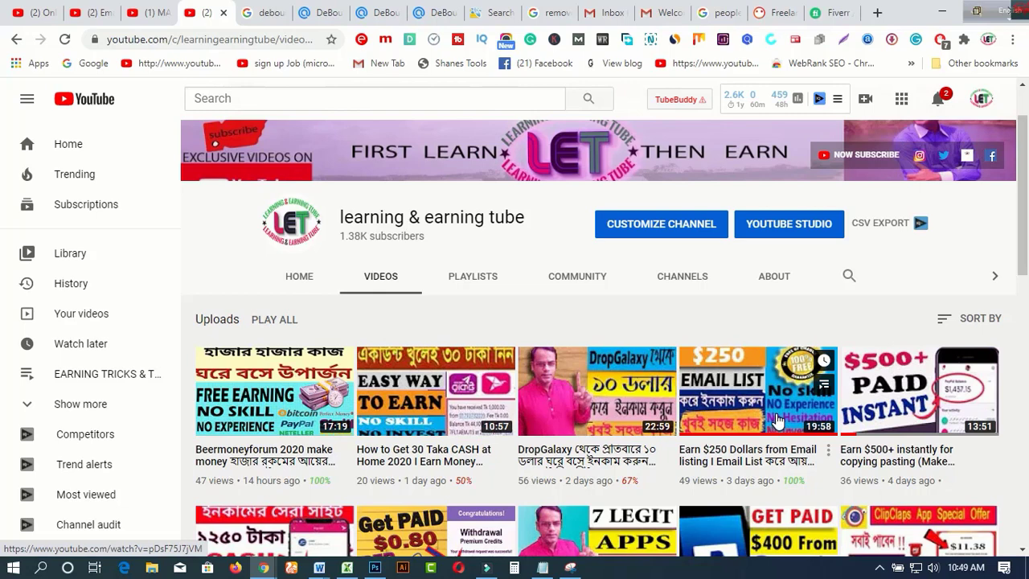
pyautogui.scroll(2, 776, 418)
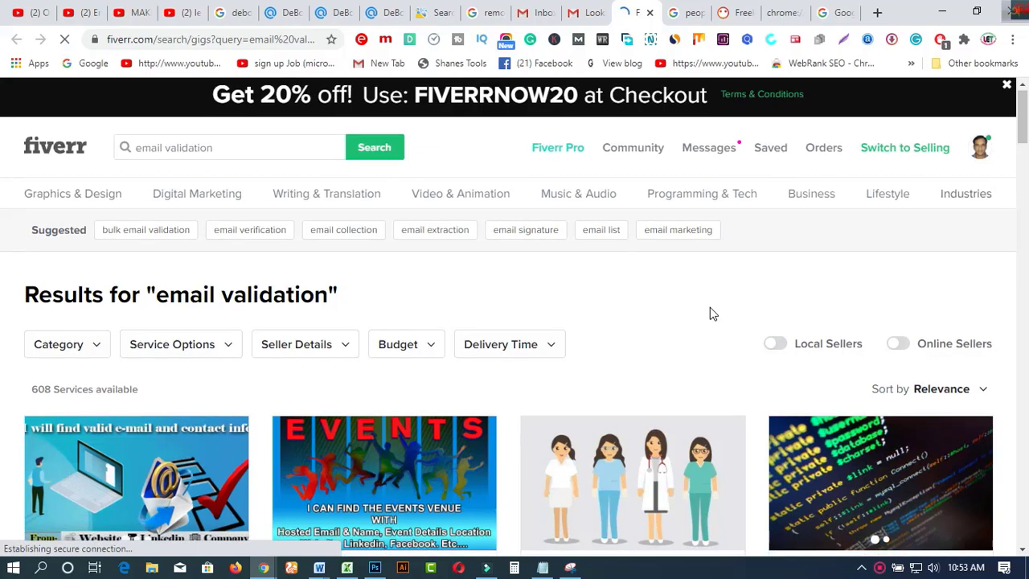
# Step: Scroll through Fiverr's 'email validation' gigs and starting prices, then return to the YouTube videos
pyautogui.scroll(-1, 709, 312)
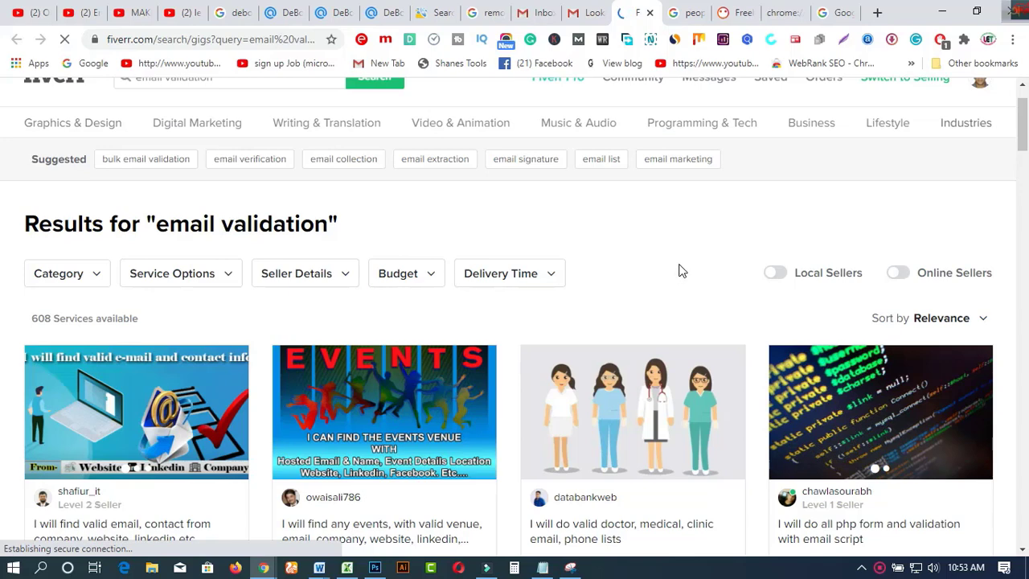
pyautogui.scroll(1, 679, 270)
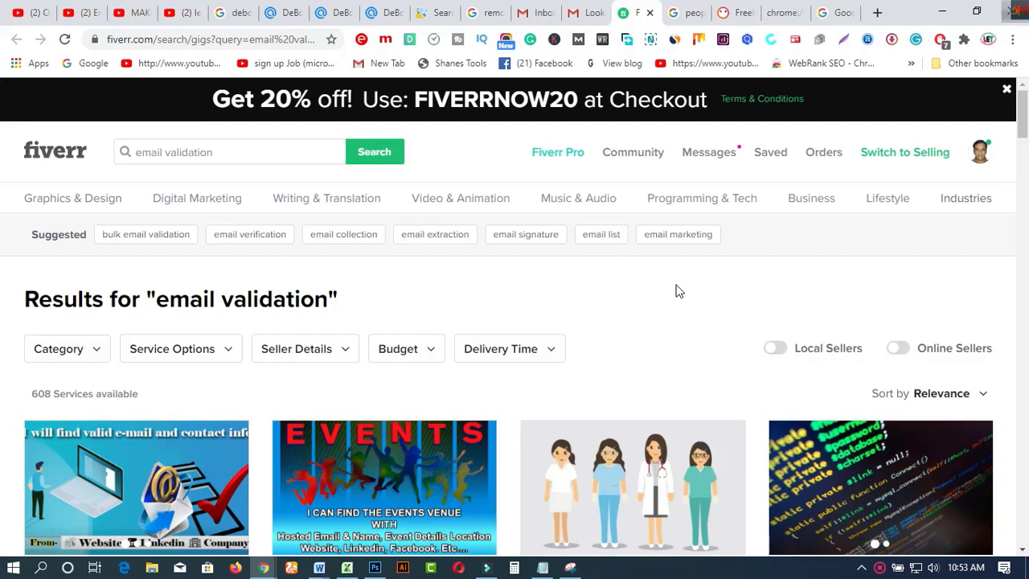
pyautogui.scroll(-1, 396, 304)
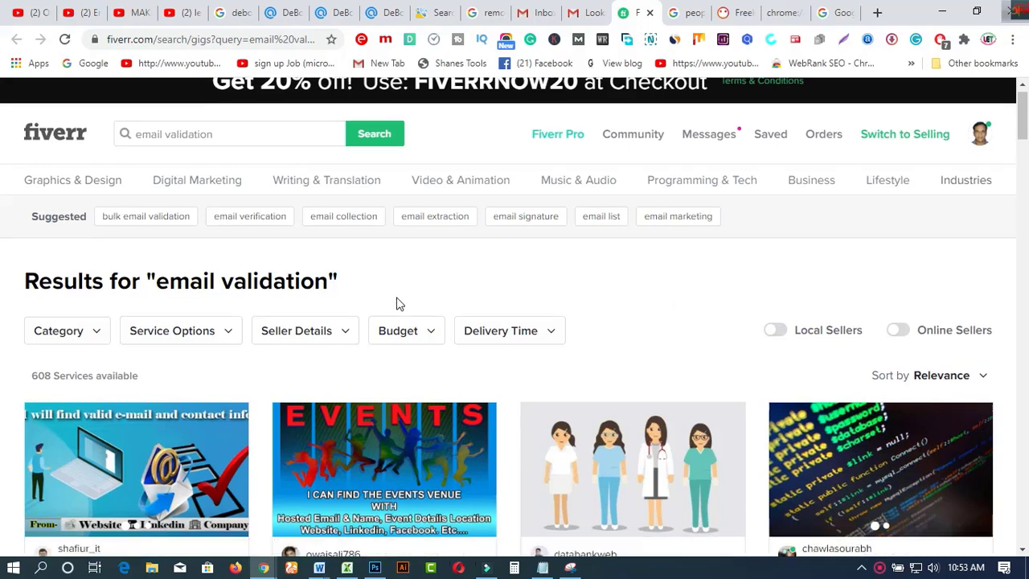
pyautogui.scroll(-2, 396, 304)
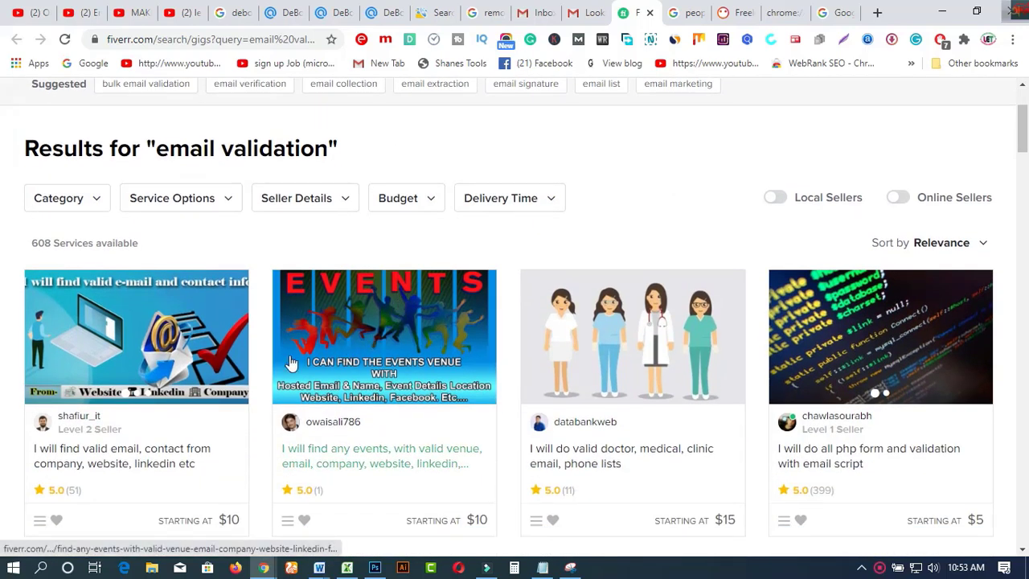
pyautogui.scroll(-2, 168, 394)
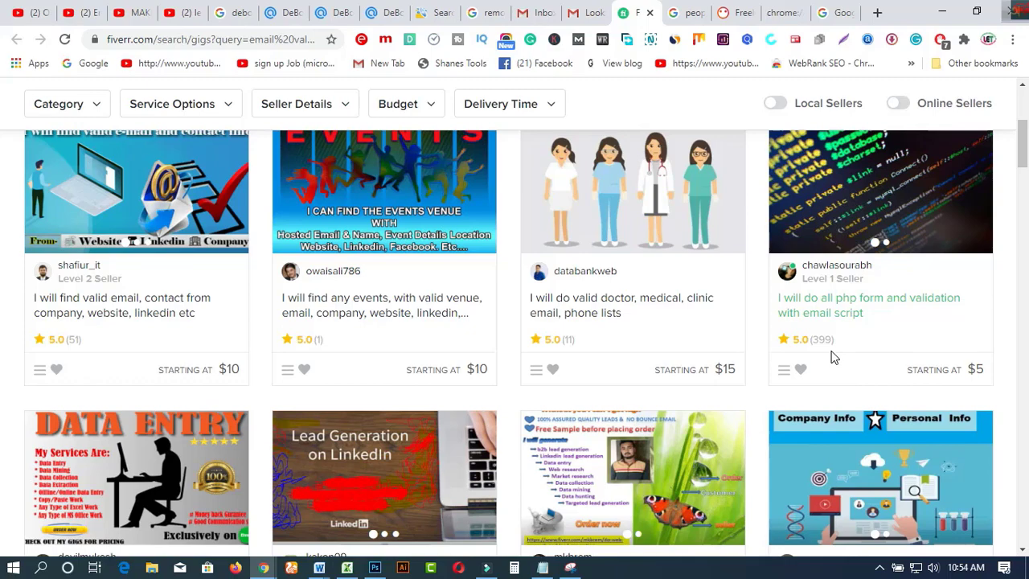
pyautogui.scroll(-3, 834, 353)
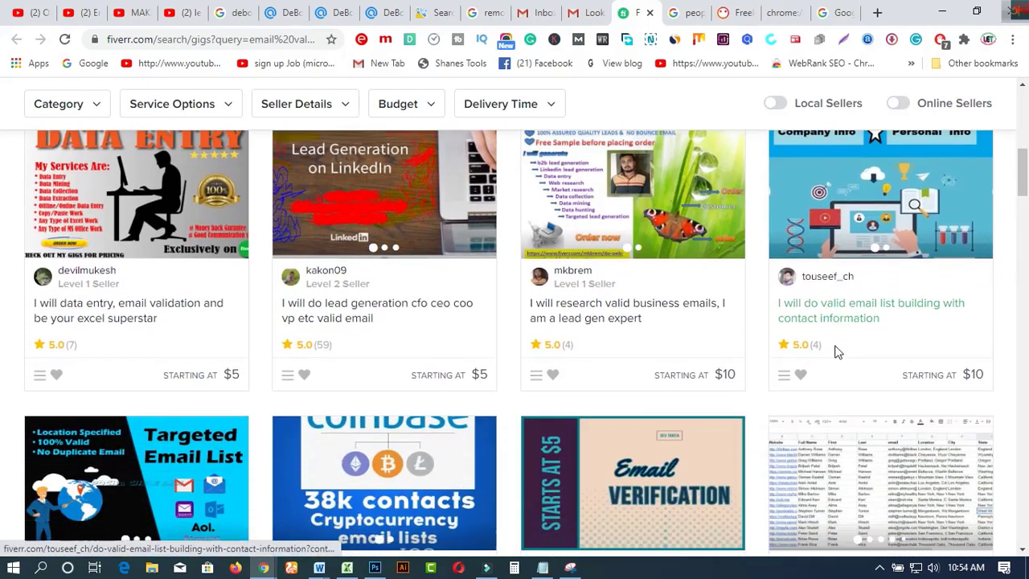
pyautogui.scroll(-4, 834, 351)
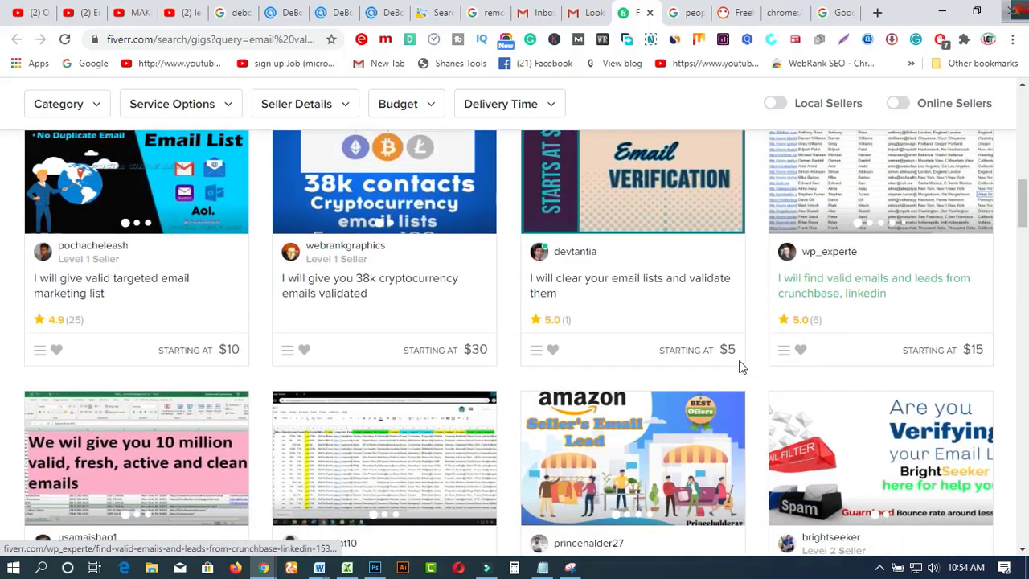
pyautogui.click(189, 15)
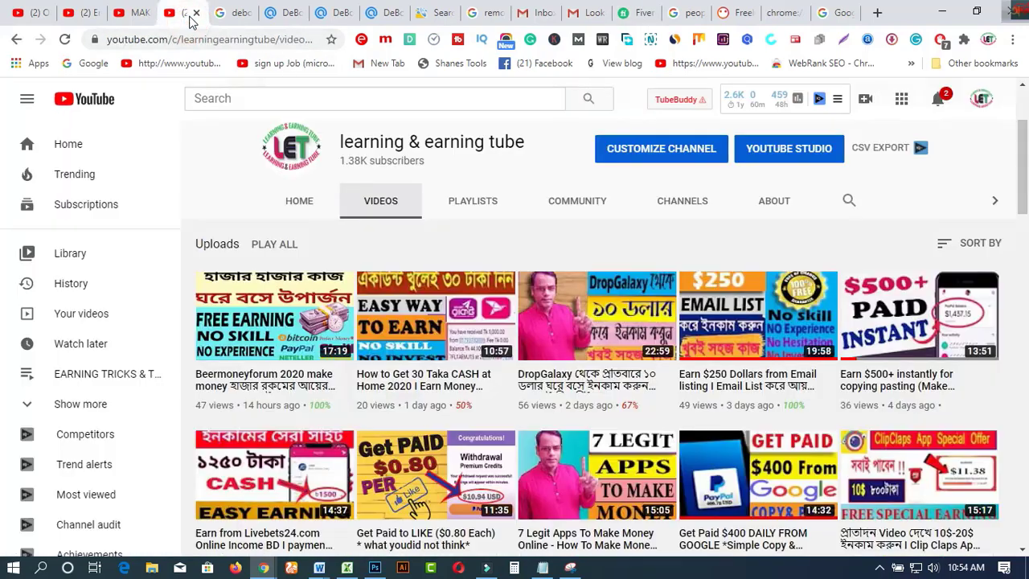
# Step: Browse the channel's playlists, including FIVERR EARNING TUTORIALS, then return to the Fiverr results
pyautogui.click(472, 211)
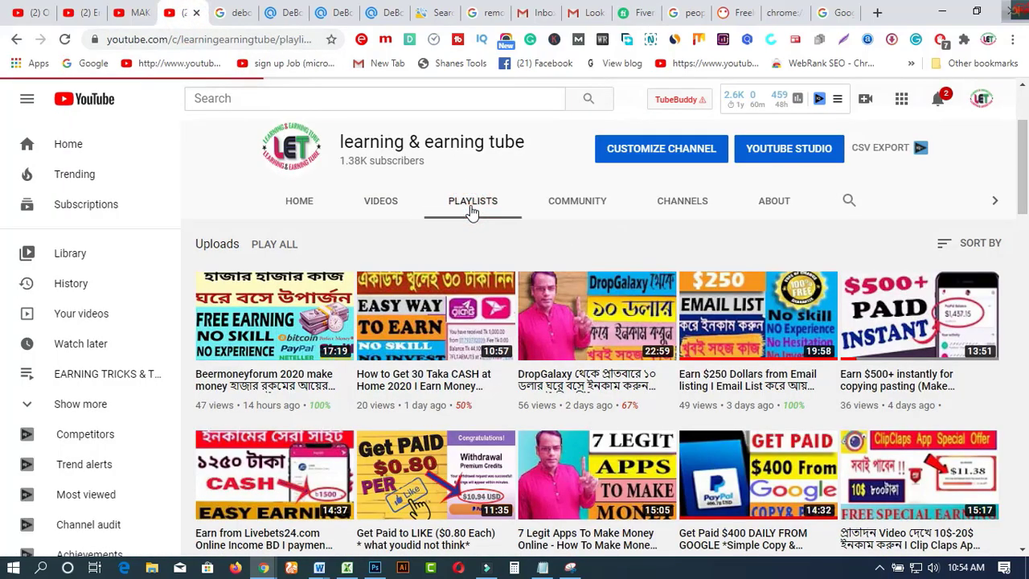
pyautogui.scroll(-3, 516, 375)
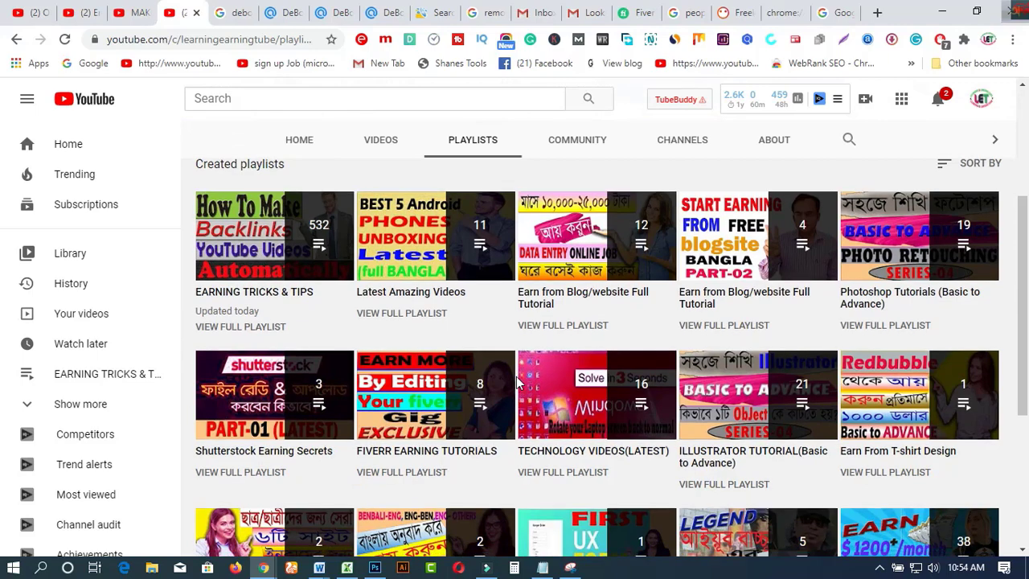
pyautogui.scroll(-1, 516, 376)
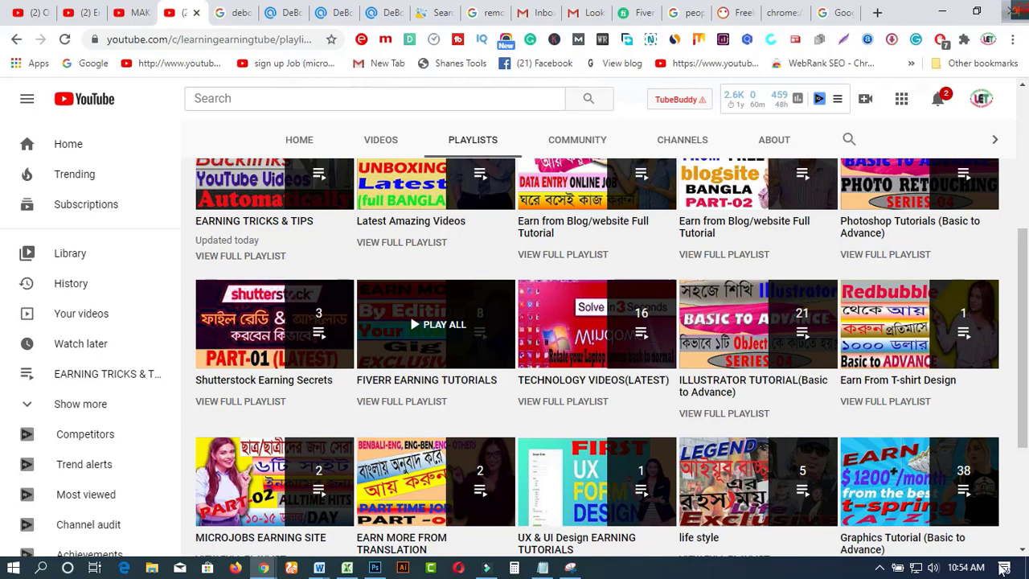
pyautogui.click(639, 12)
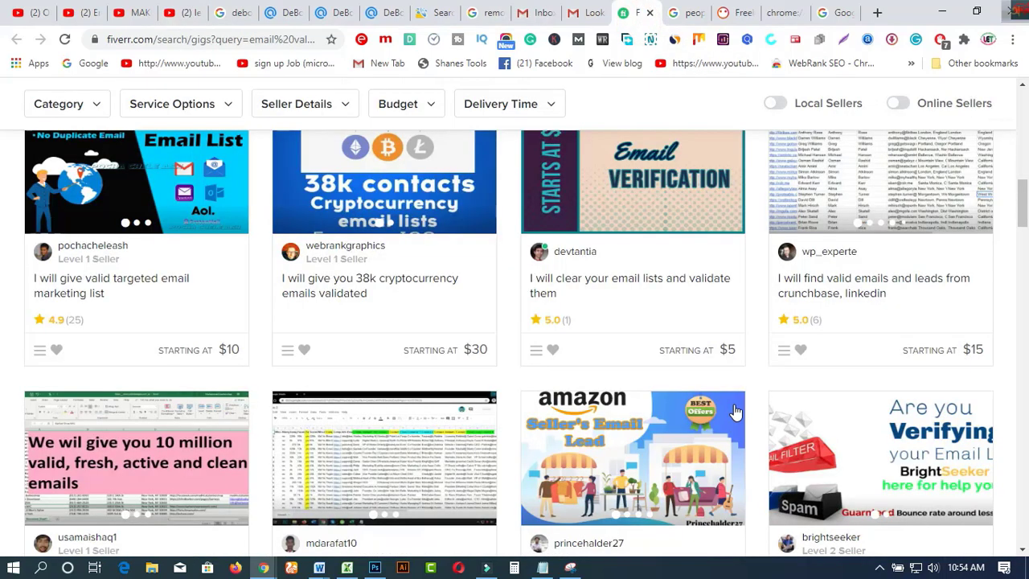
# Step: Scroll back up to the top Fiverr email validation gigs, then switch to PeoplePerHour's listings
pyautogui.scroll(3, 153, 269)
pyautogui.scroll(4, 246, 312)
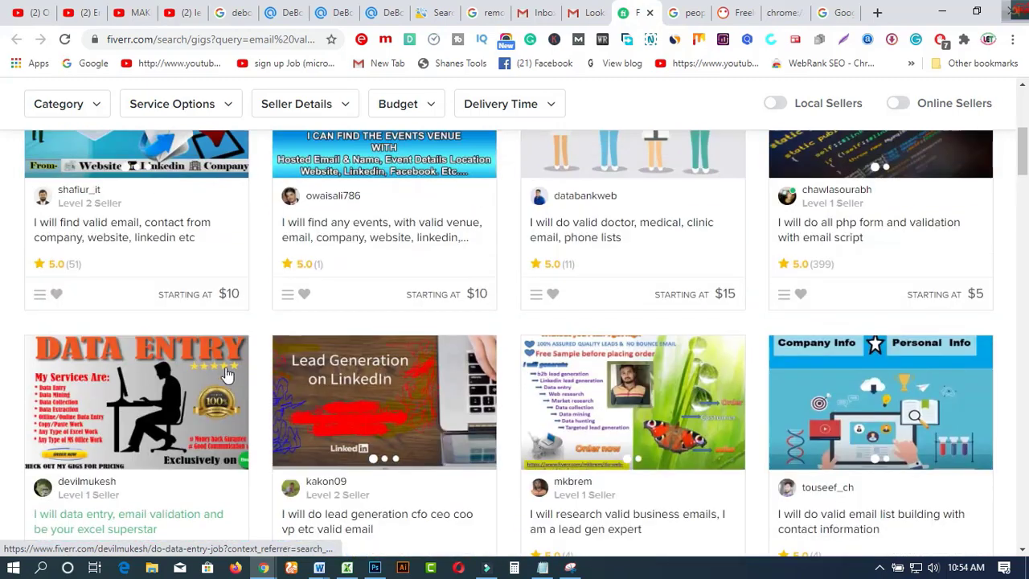
pyautogui.scroll(4, 184, 411)
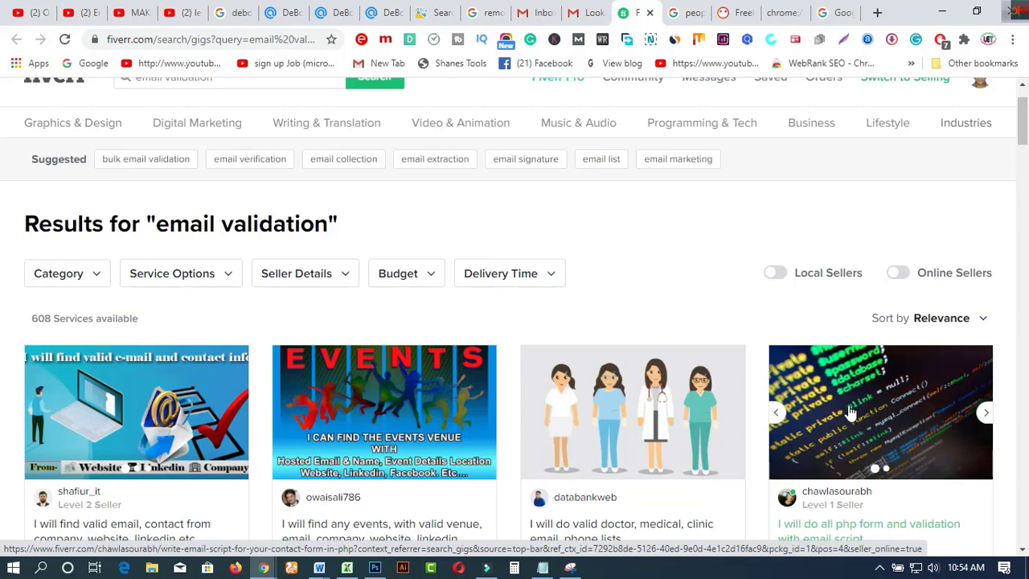
pyautogui.scroll(2, 850, 411)
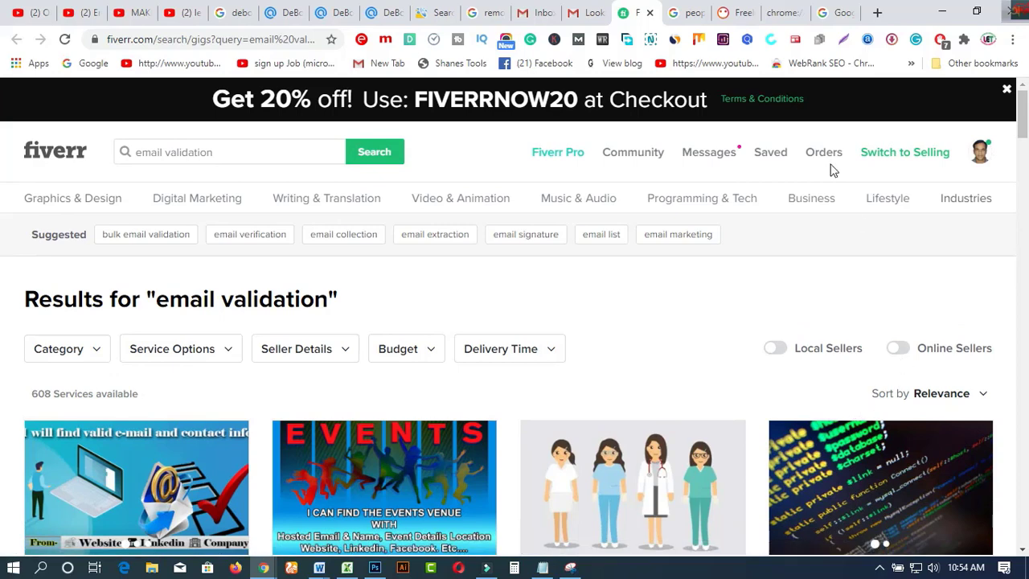
pyautogui.click(740, 13)
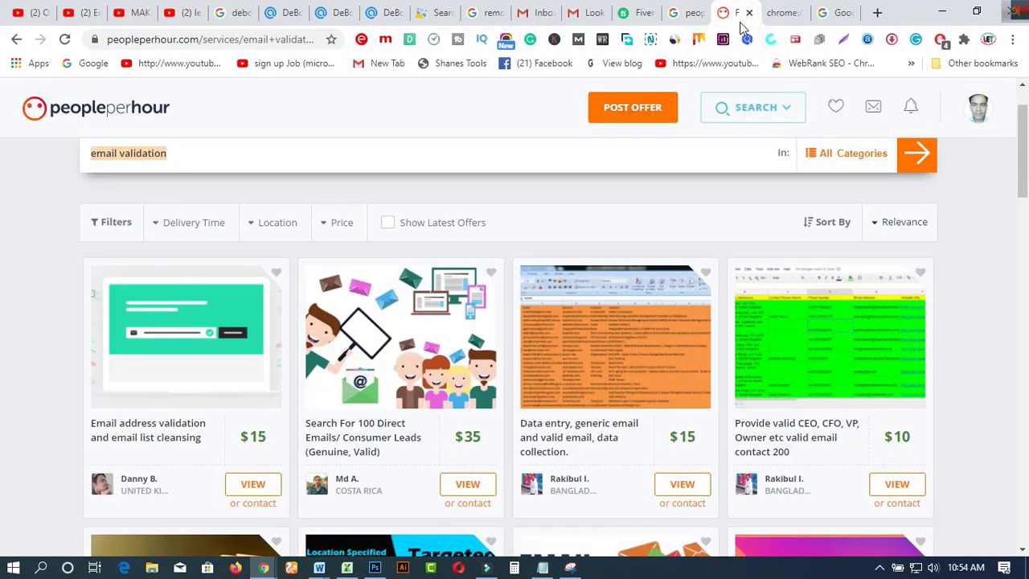
# Step: Dismiss the search suggestions and scroll PeoplePerHour's email validation offers down to the pagination
pyautogui.click(790, 153)
pyautogui.click(964, 215)
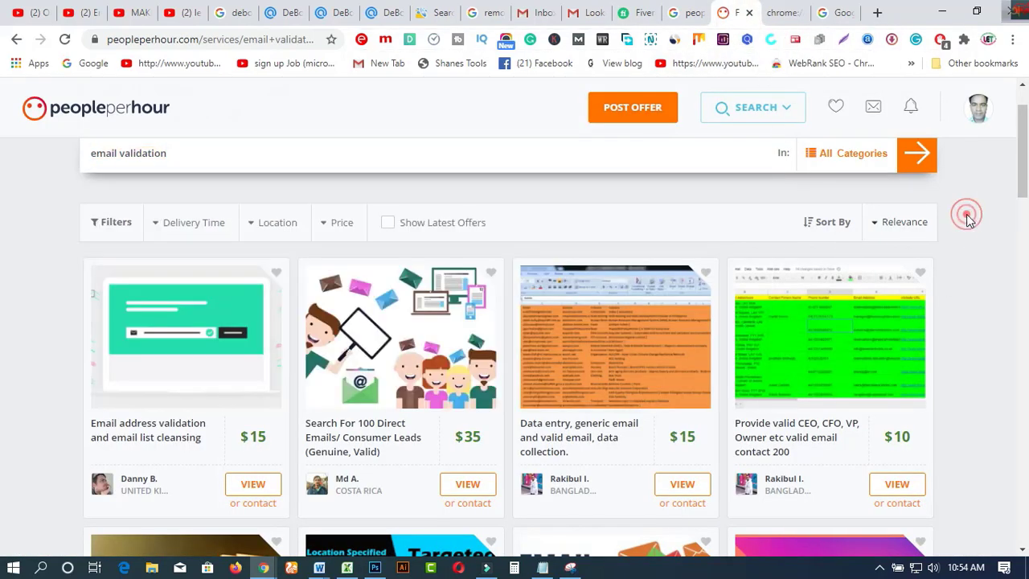
pyautogui.scroll(-1, 979, 274)
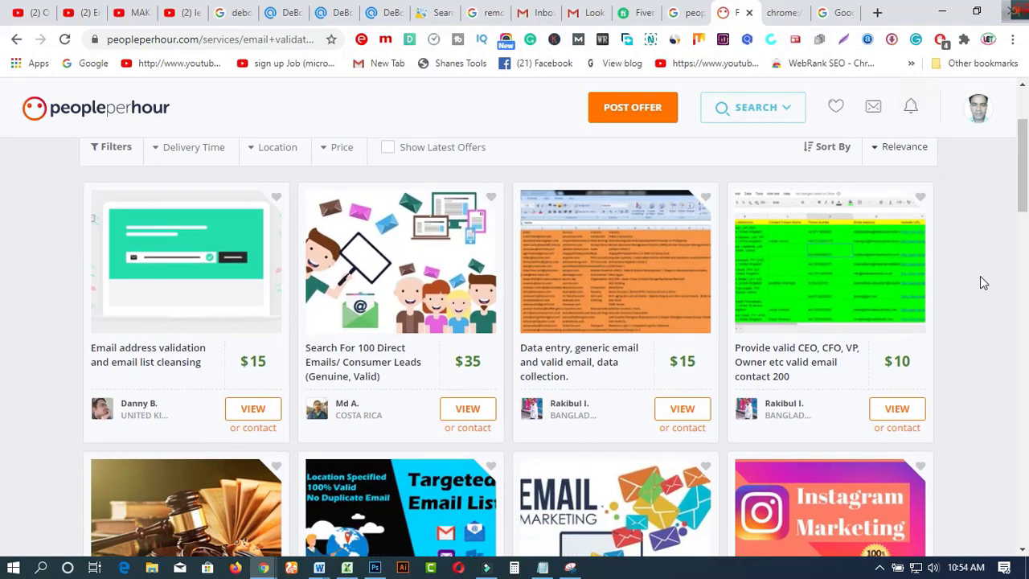
pyautogui.scroll(-3, 980, 277)
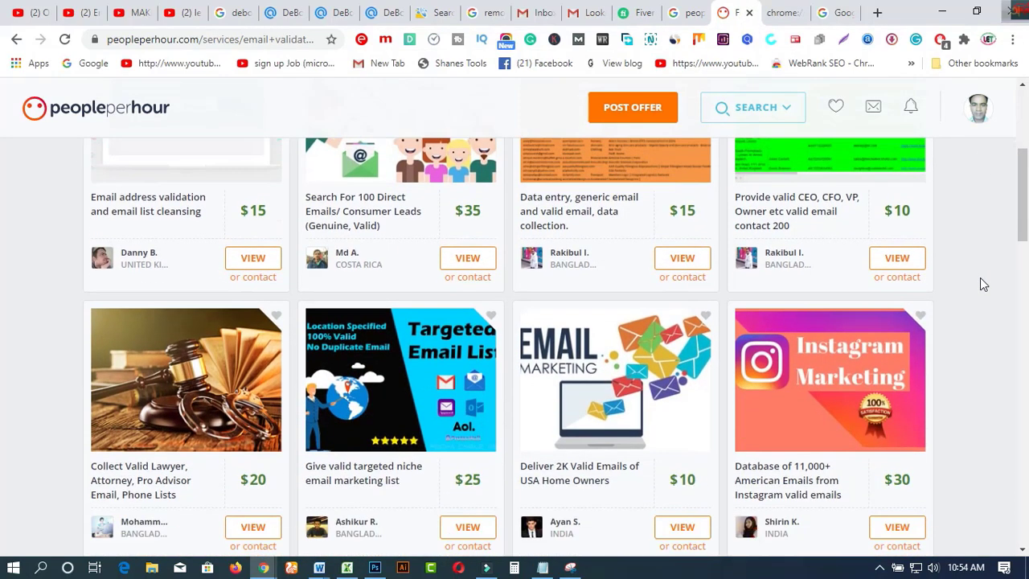
pyautogui.scroll(-1, 978, 278)
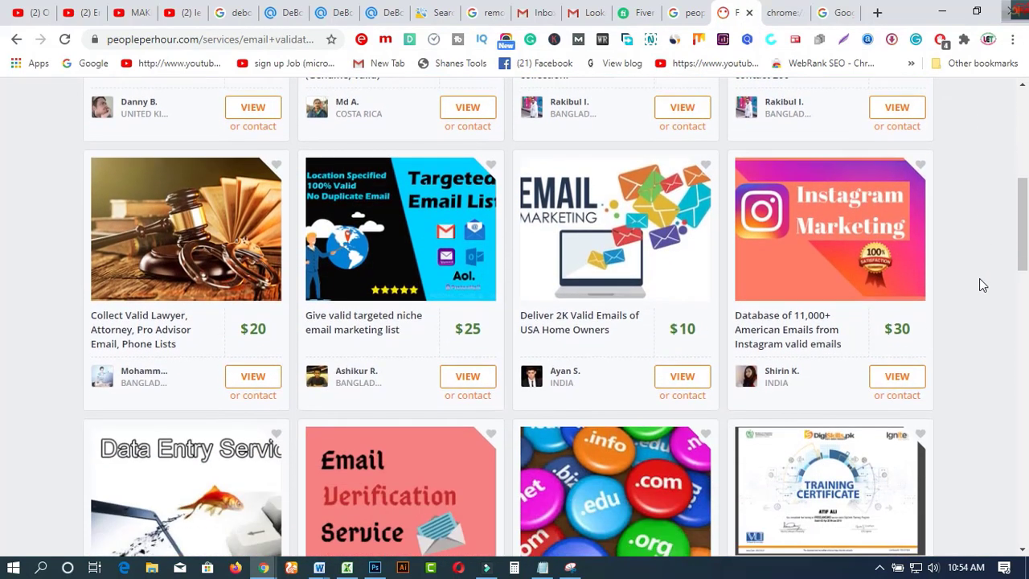
pyautogui.scroll(-1, 978, 278)
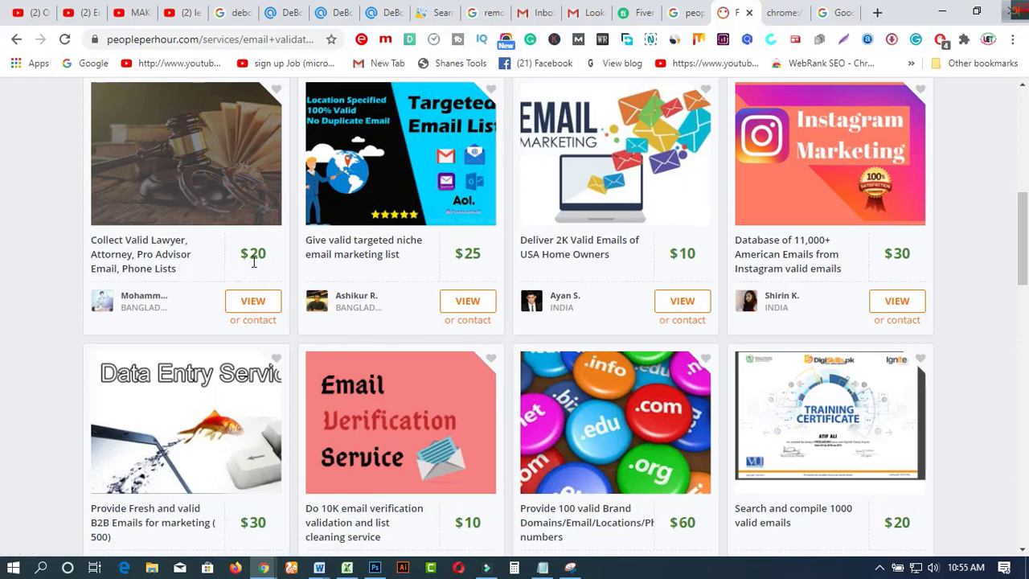
pyautogui.scroll(-1, 859, 314)
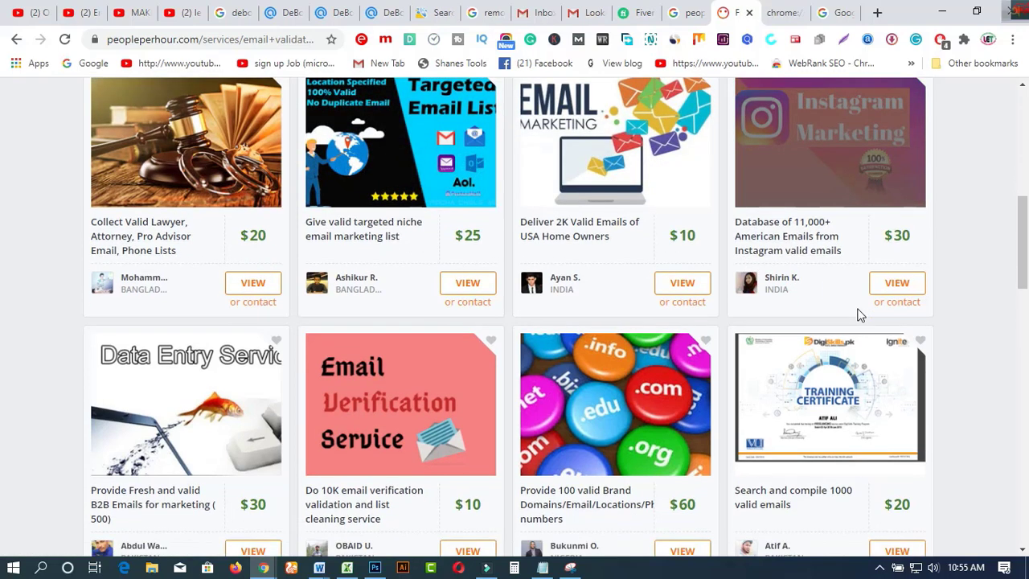
pyautogui.scroll(-1, 861, 320)
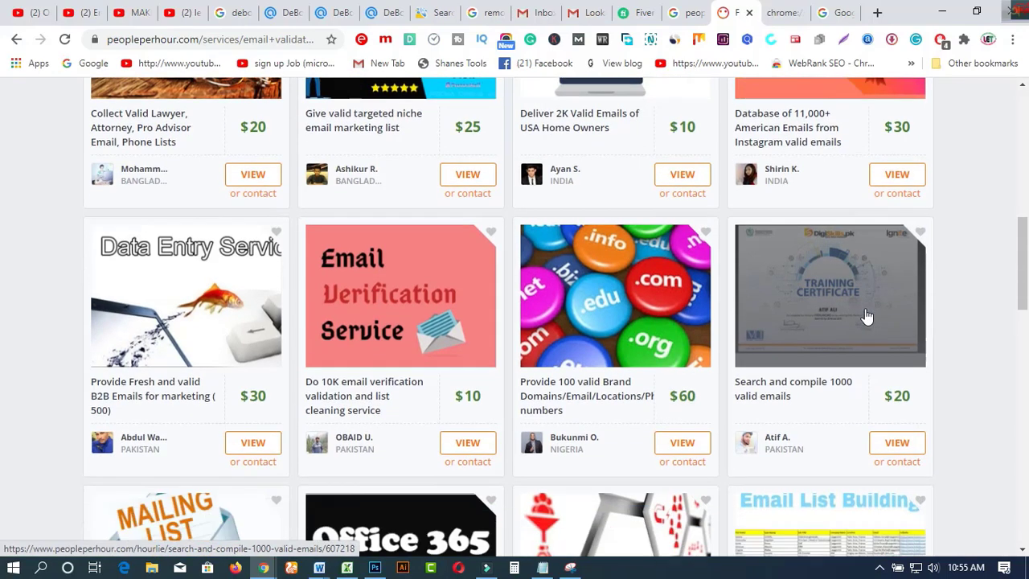
pyautogui.scroll(-8, 866, 316)
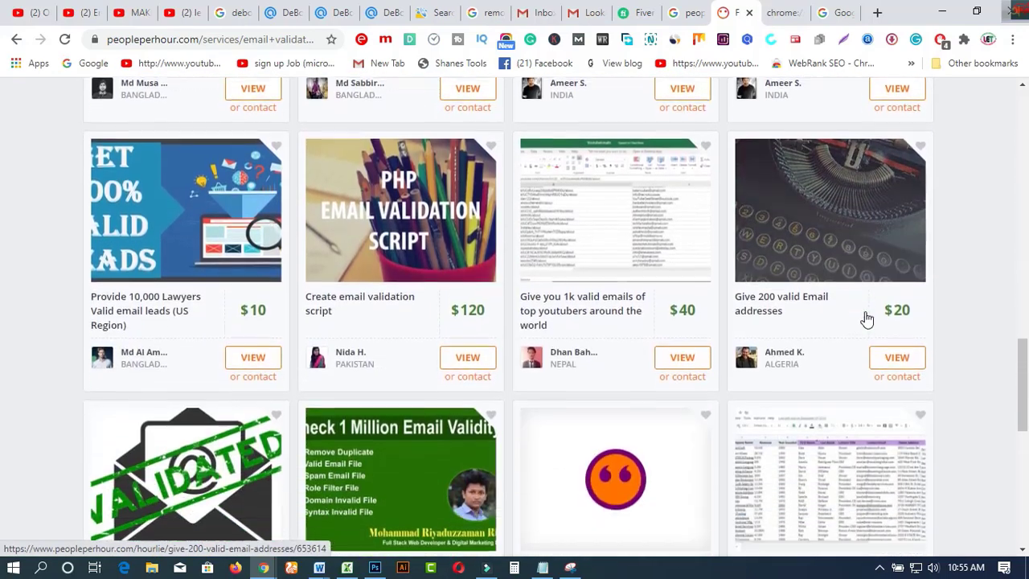
pyautogui.scroll(-3, 867, 319)
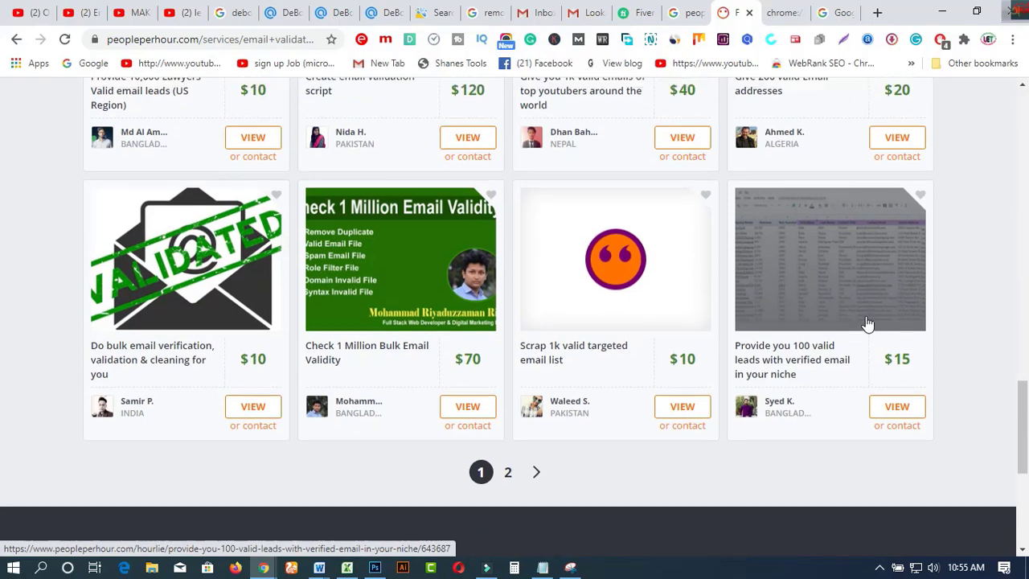
# Step: Scroll back up to the top of the PeoplePerHour email validation results
pyautogui.scroll(2, 866, 321)
pyautogui.scroll(3, 866, 322)
pyautogui.scroll(4, 865, 316)
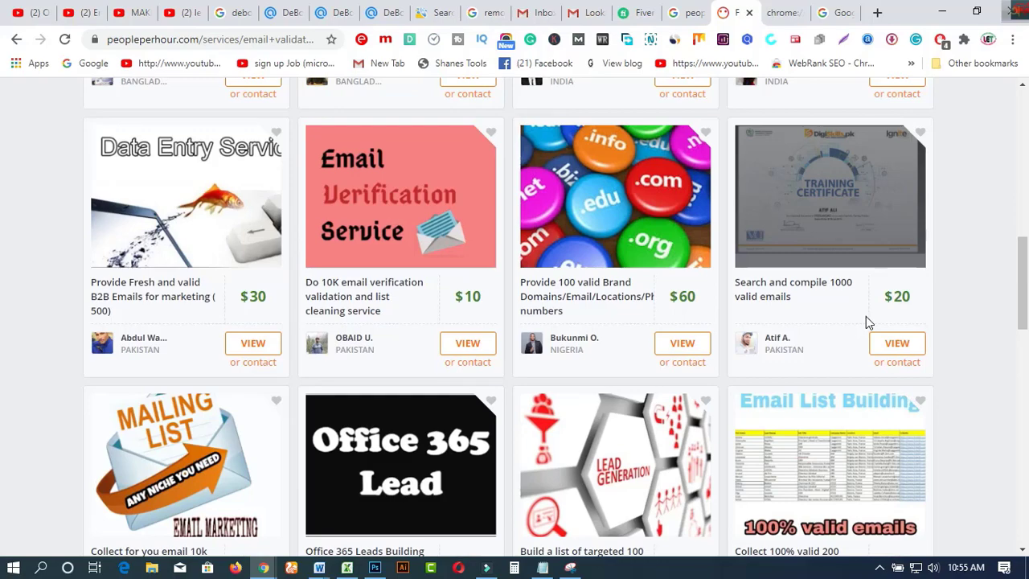
pyautogui.scroll(4, 865, 316)
pyautogui.scroll(6, 865, 321)
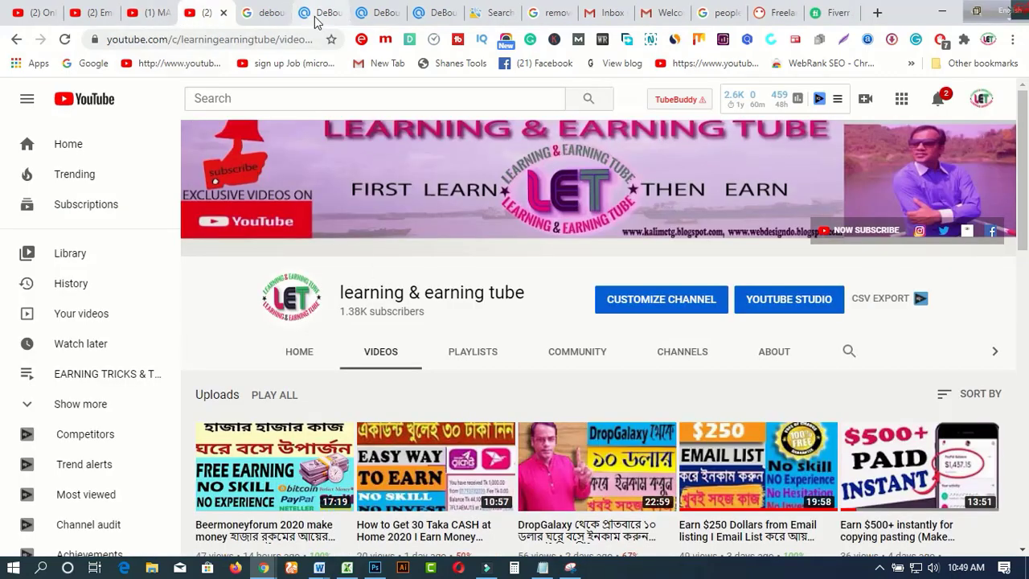
pyautogui.click(321, 12)
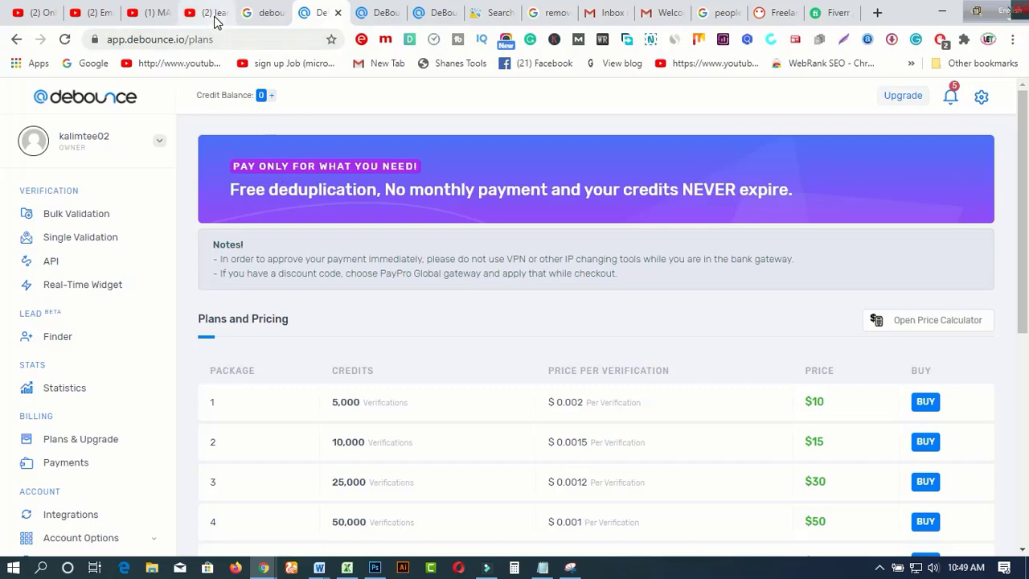
pyautogui.click(215, 21)
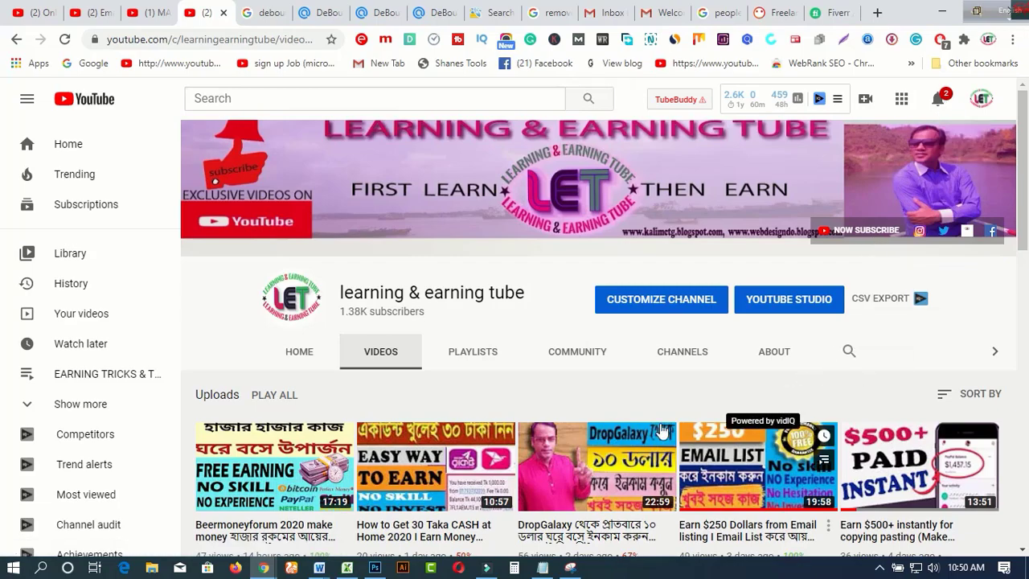
# Step: Switch to the MAKE MONEY ONLINE channel page and scroll through its uploads
pyautogui.scroll(-2, 655, 430)
pyautogui.scroll(-10, 655, 430)
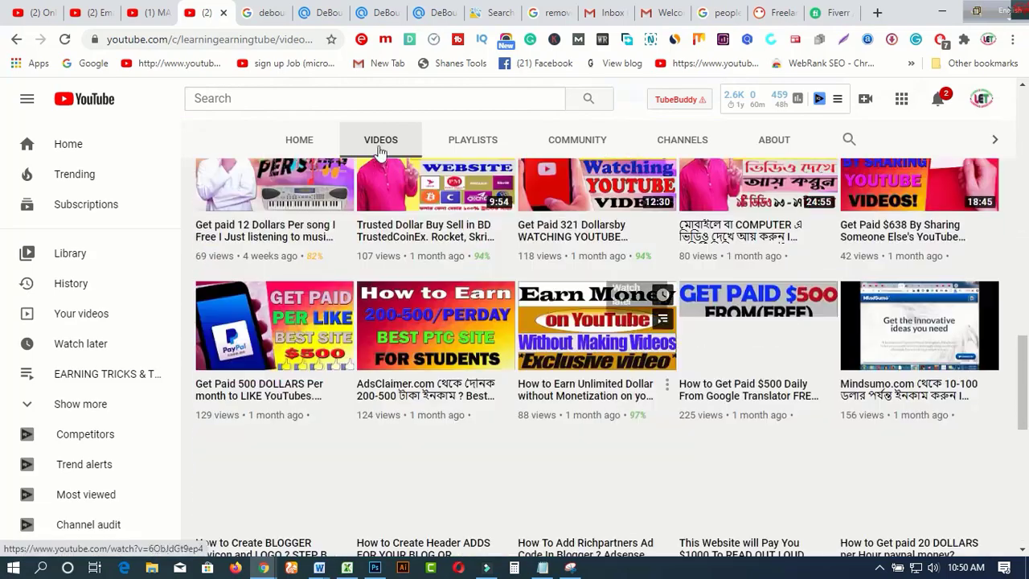
pyautogui.click(154, 14)
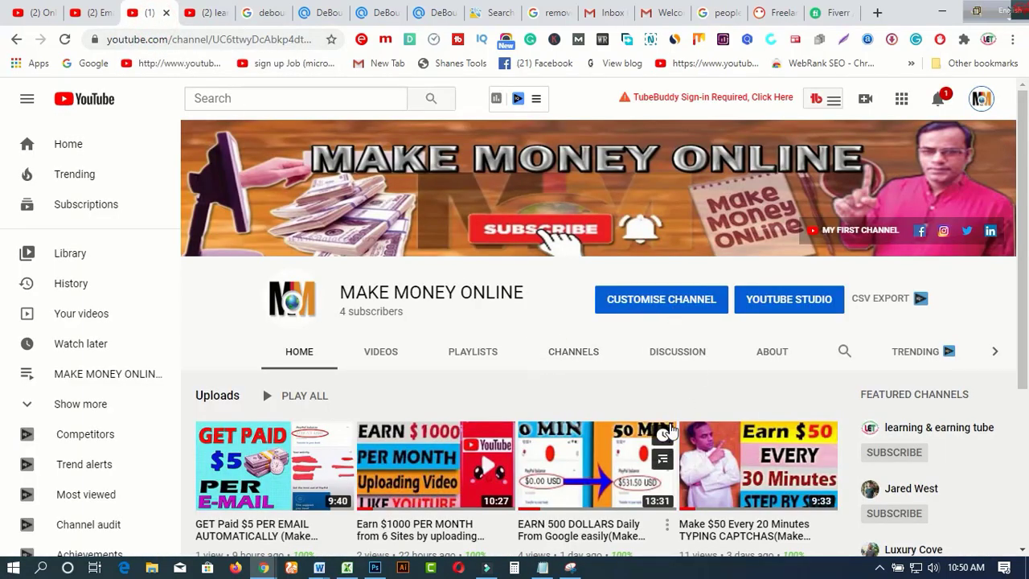
pyautogui.scroll(-1, 672, 419)
pyautogui.scroll(-2, 671, 418)
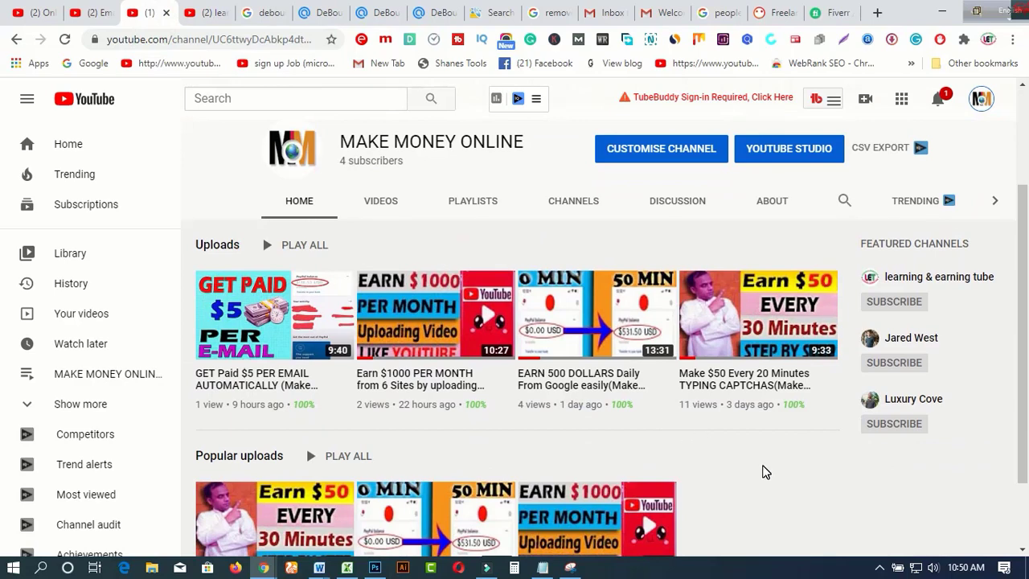
pyautogui.scroll(1, 763, 472)
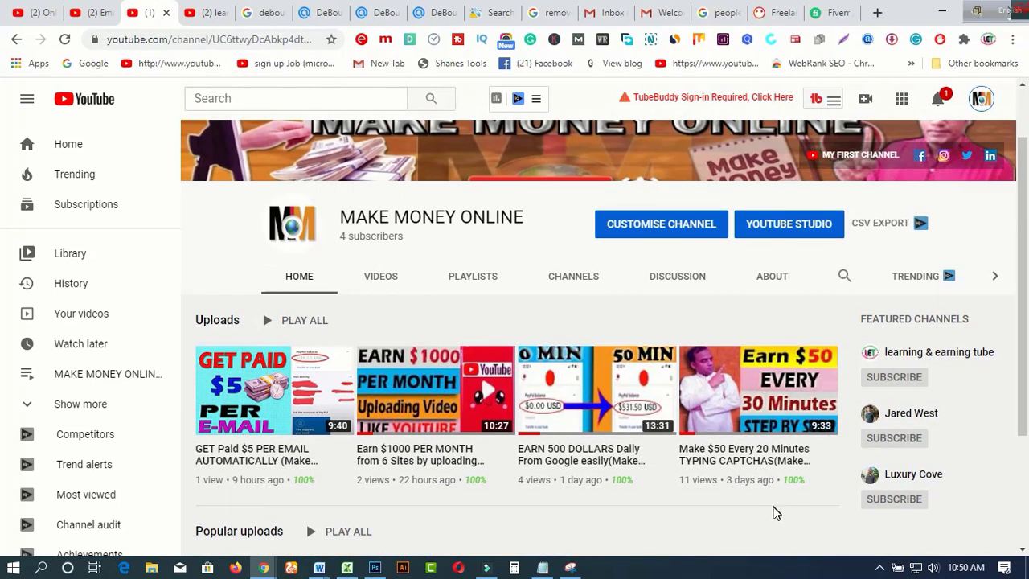
pyautogui.scroll(1, 774, 511)
pyautogui.scroll(-1, 776, 517)
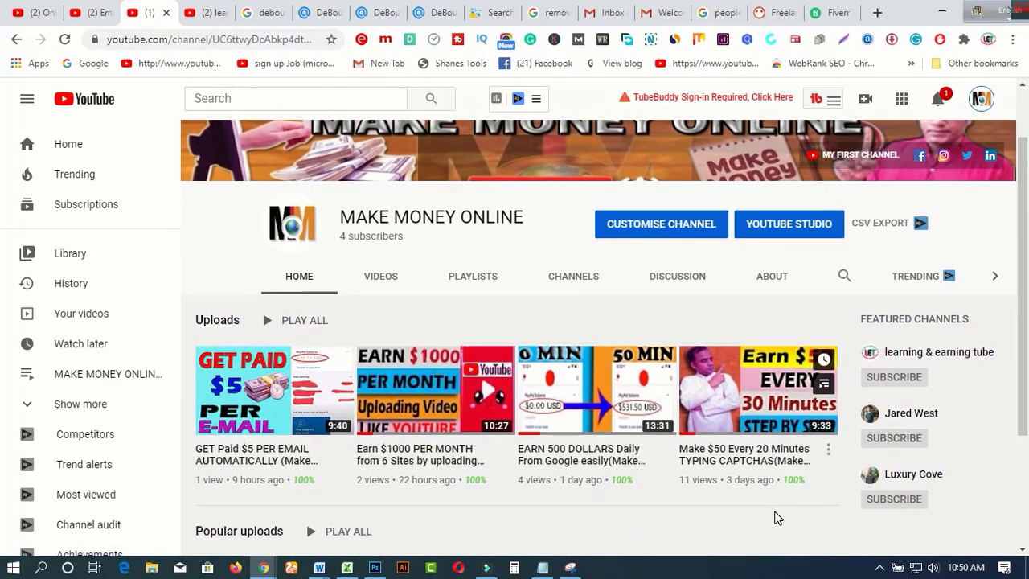
pyautogui.scroll(1, 776, 512)
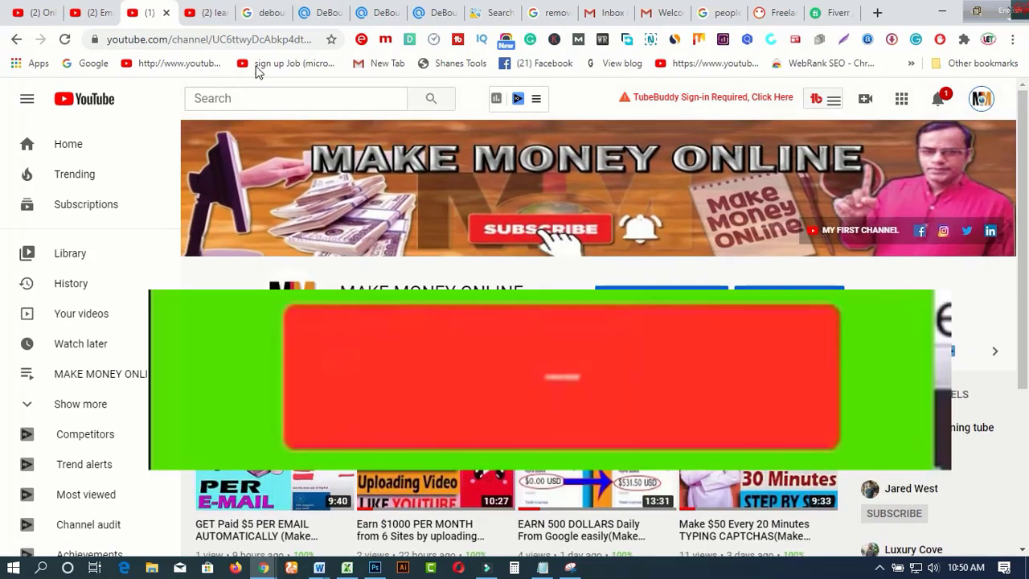
# Step: Glance back at learning & earning tube's videos, then return to MAKE MONEY ONLINE's Home tab
pyautogui.click(211, 18)
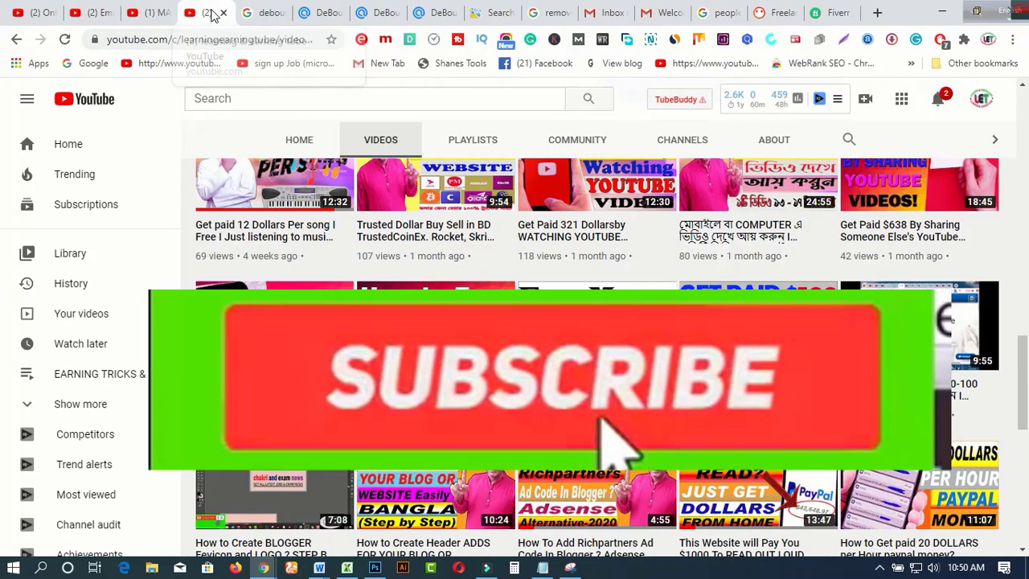
pyautogui.scroll(10, 314, 171)
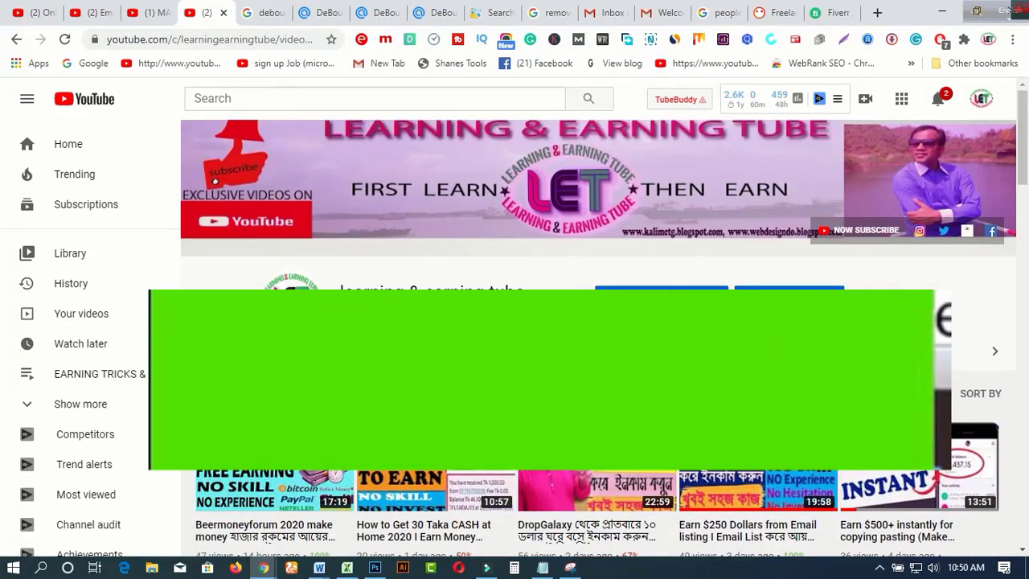
pyautogui.scroll(-2, 514, 241)
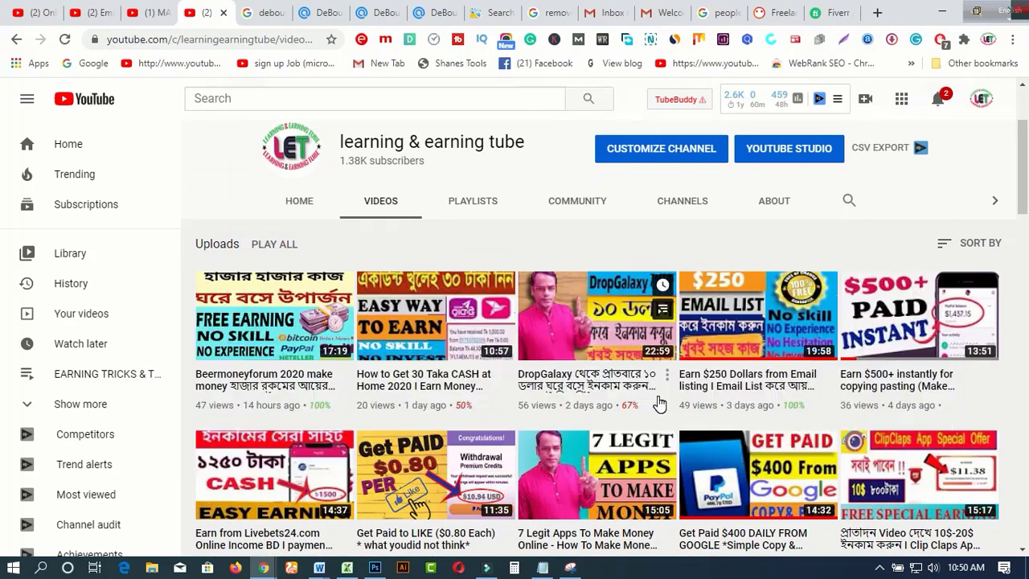
pyautogui.click(151, 12)
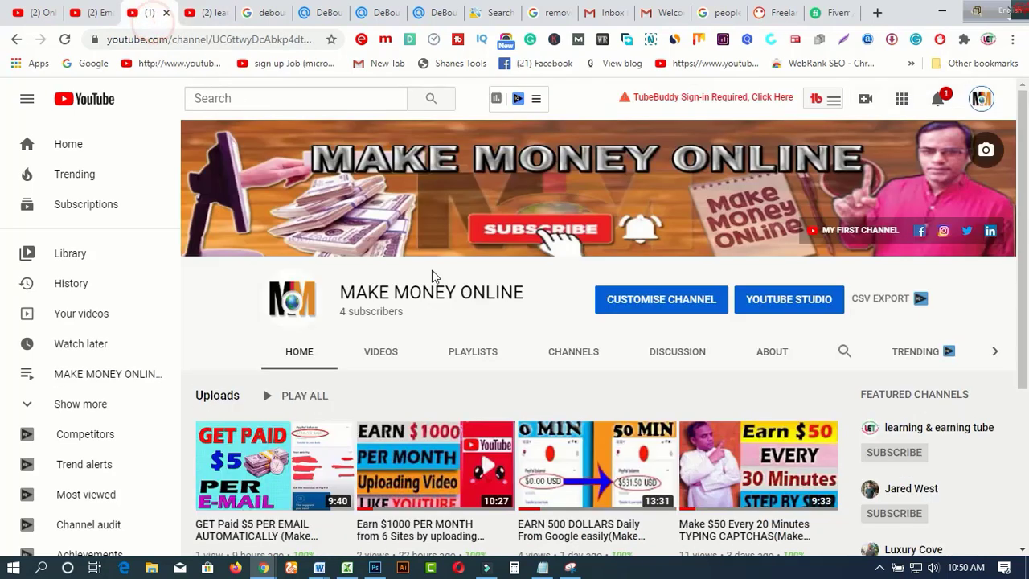
pyautogui.scroll(-2, 711, 436)
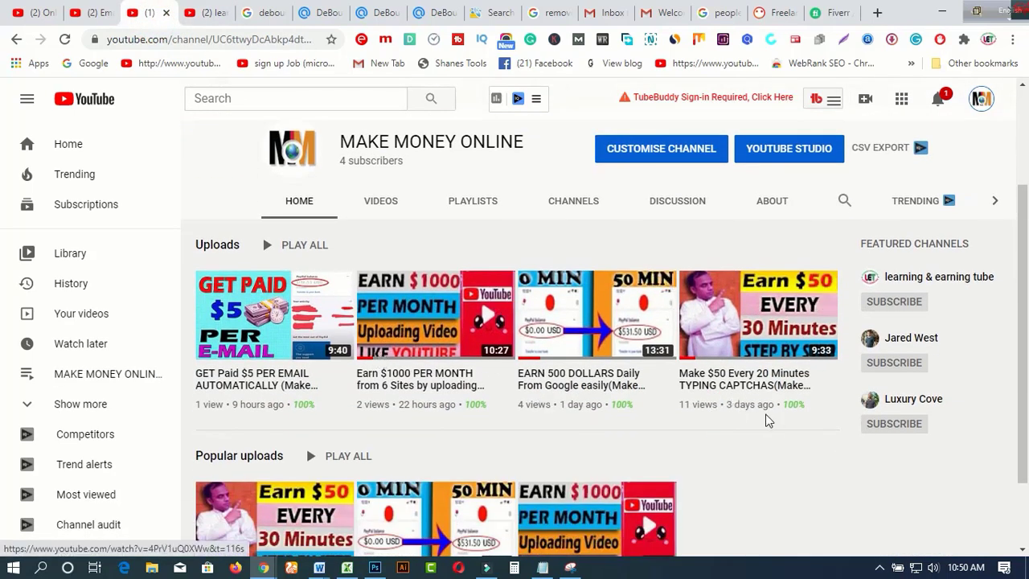
pyautogui.moveTo(732, 418)
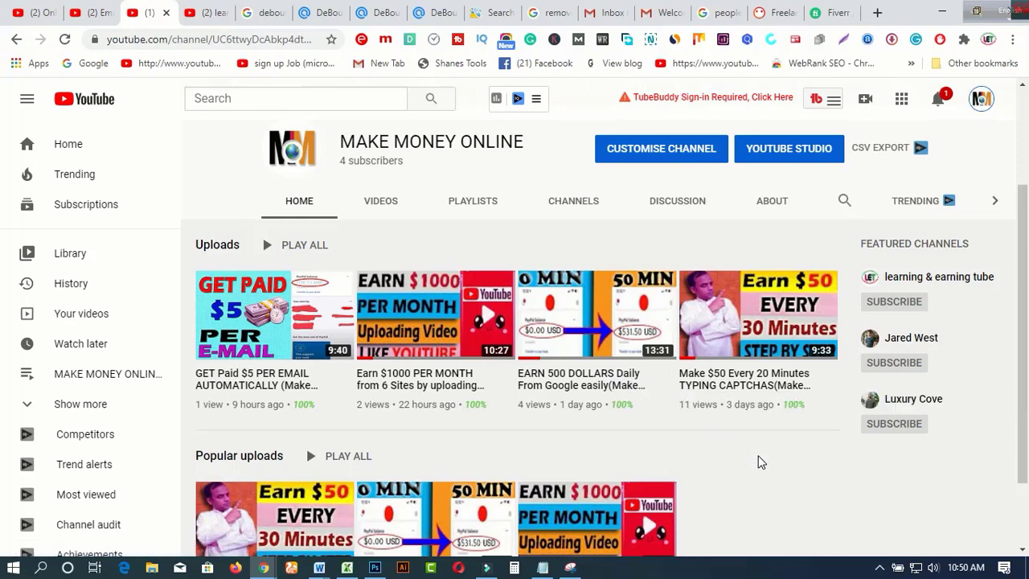
pyautogui.scroll(2, 760, 463)
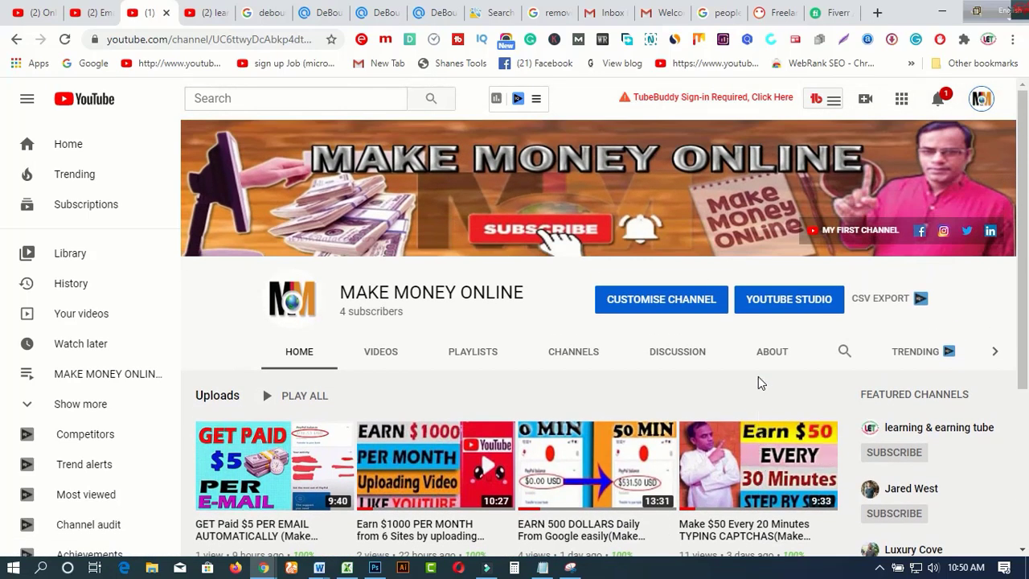